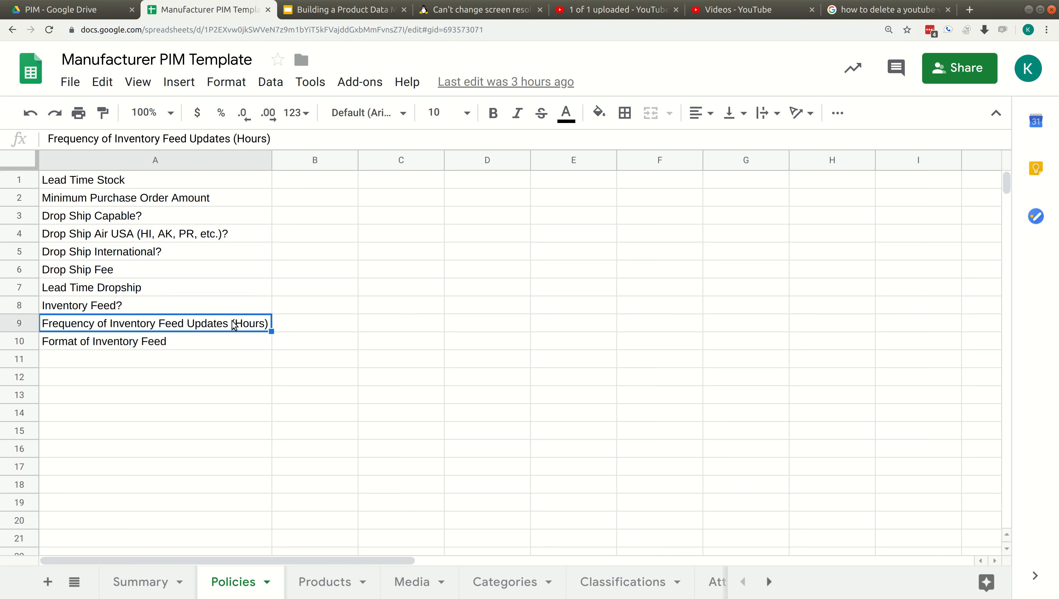
Review the inventory feed and minimum purchase order entries on the Policies sheet
{"action": "left_click", "coordinate": [229, 338]}
{"action": "left_click", "coordinate": [200, 299]}
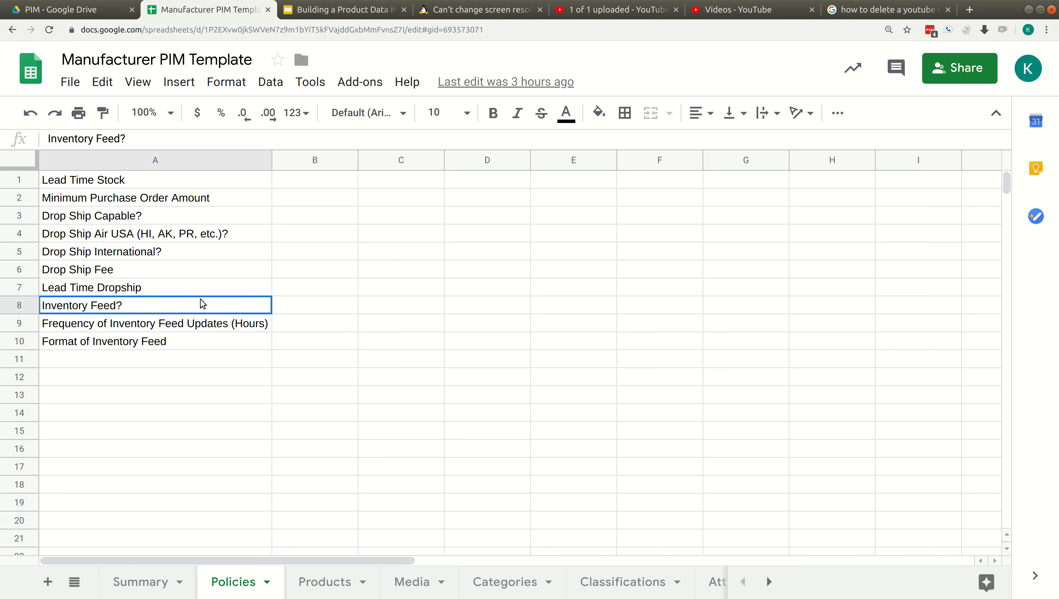
{"action": "left_click", "coordinate": [213, 346]}
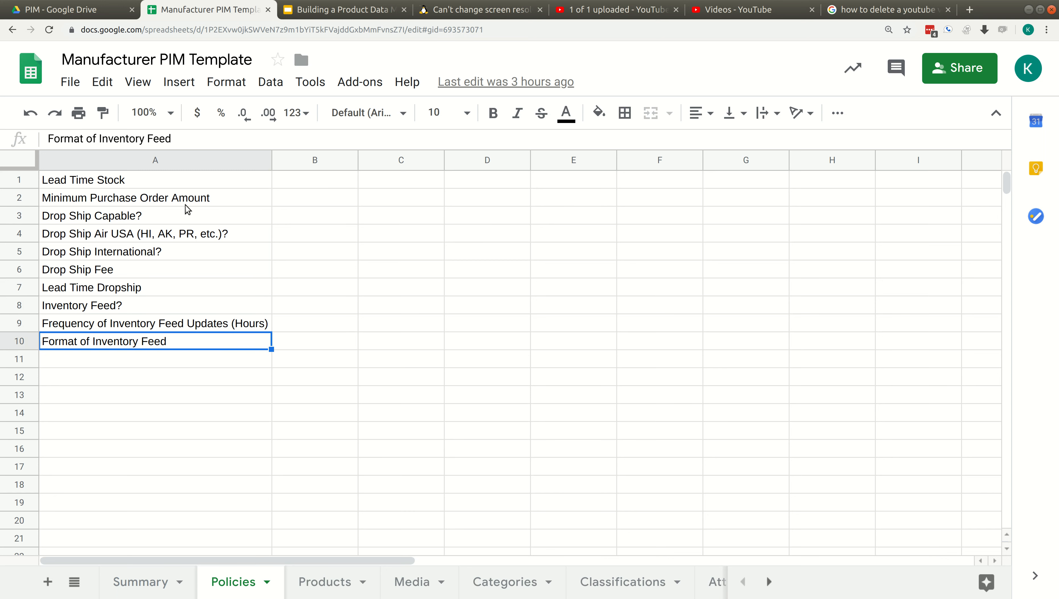
{"action": "left_click", "coordinate": [186, 204]}
{"action": "left_click", "coordinate": [214, 307]}
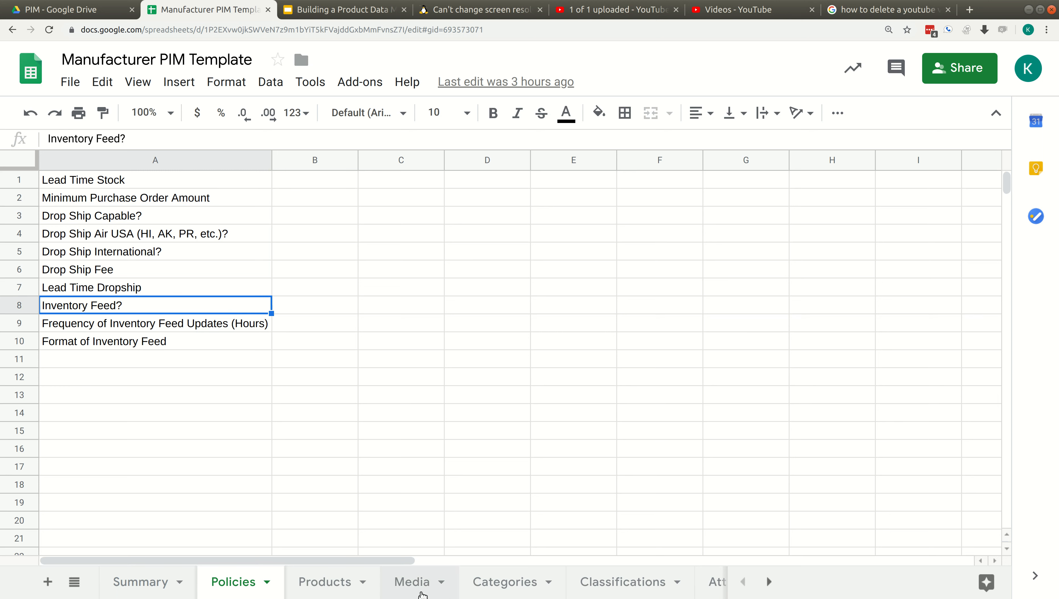
Open the Products sheet and collapse its column groups, from Basic Info through the Attributes groups
{"action": "left_click", "coordinate": [311, 582]}
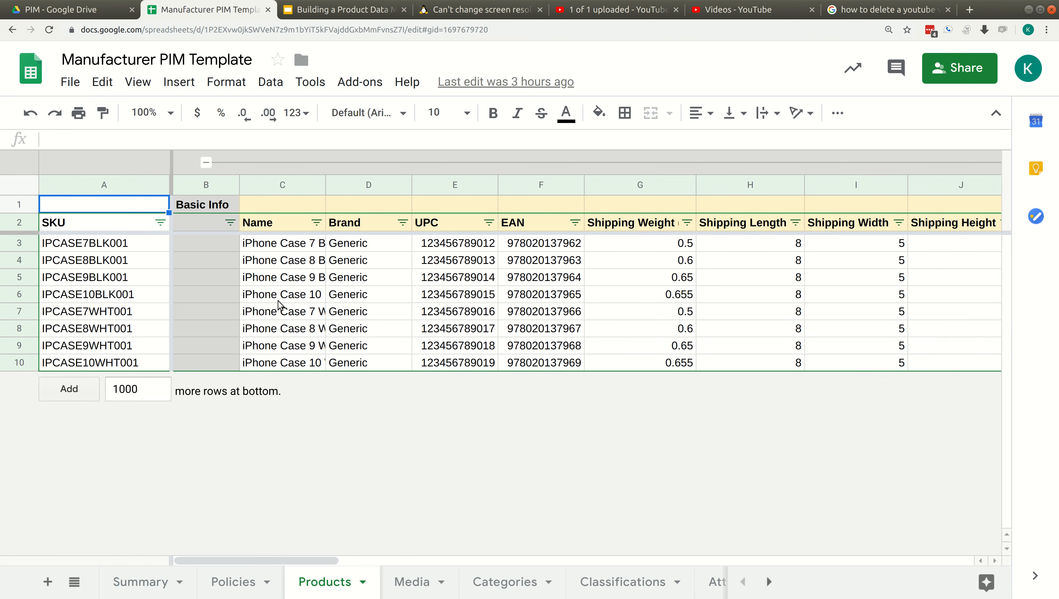
{"action": "left_click", "coordinate": [206, 162]}
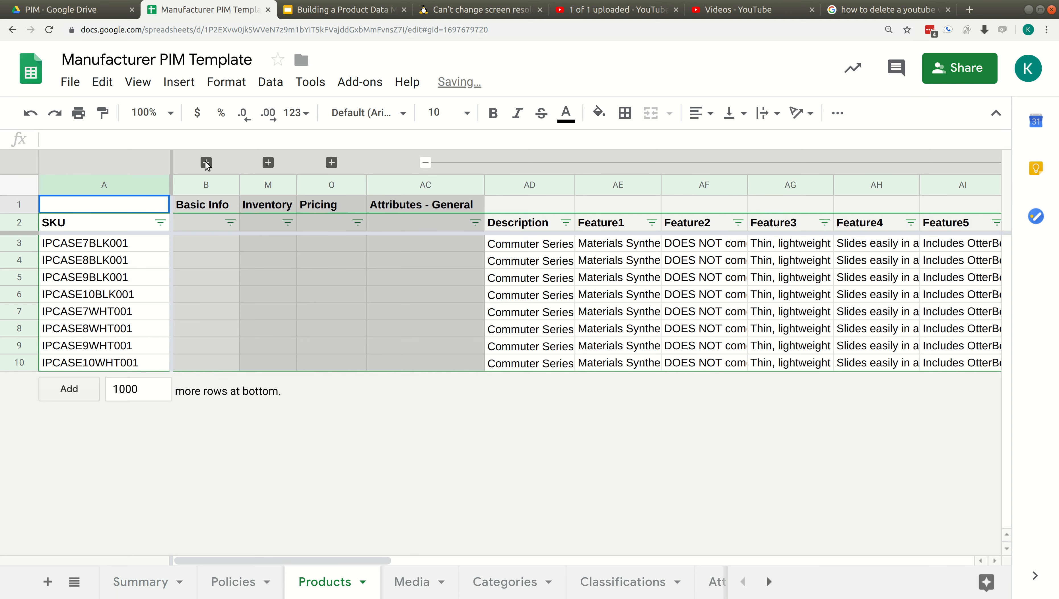
{"action": "left_click", "coordinate": [425, 162]}
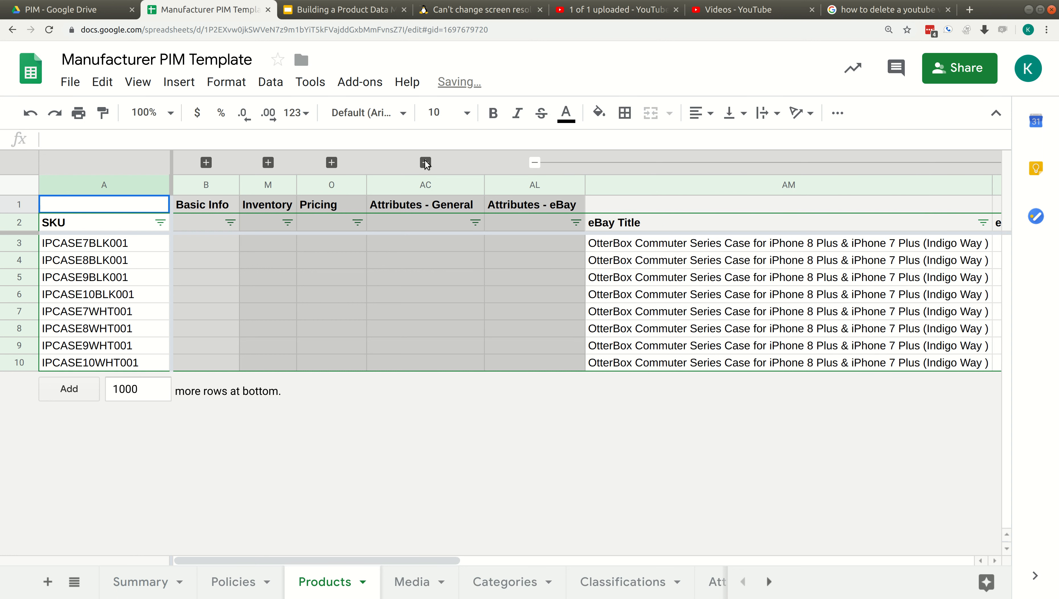
{"action": "left_click", "coordinate": [534, 162]}
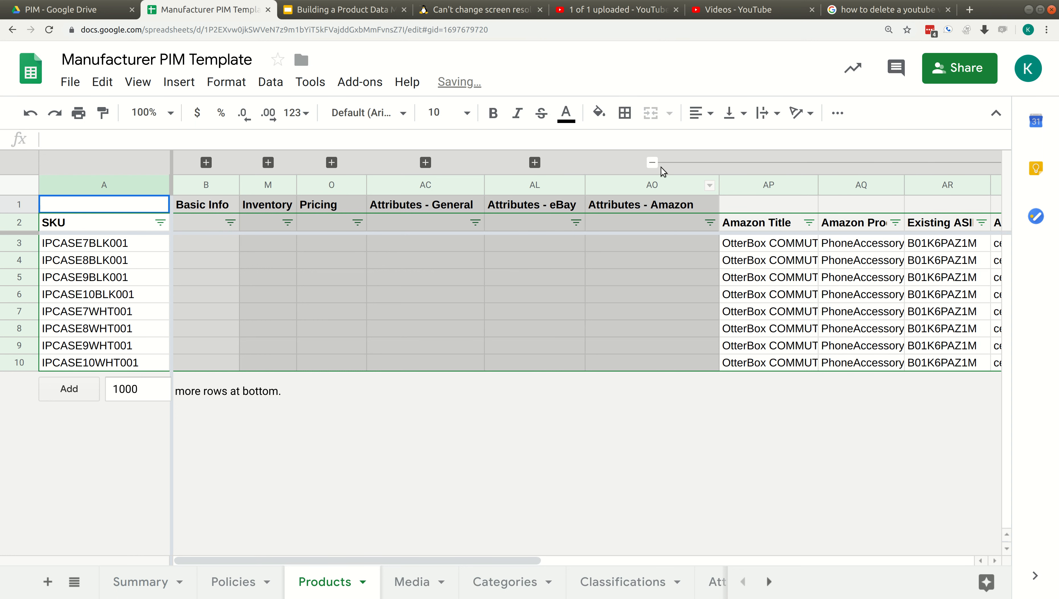
{"action": "left_click", "coordinate": [653, 162]}
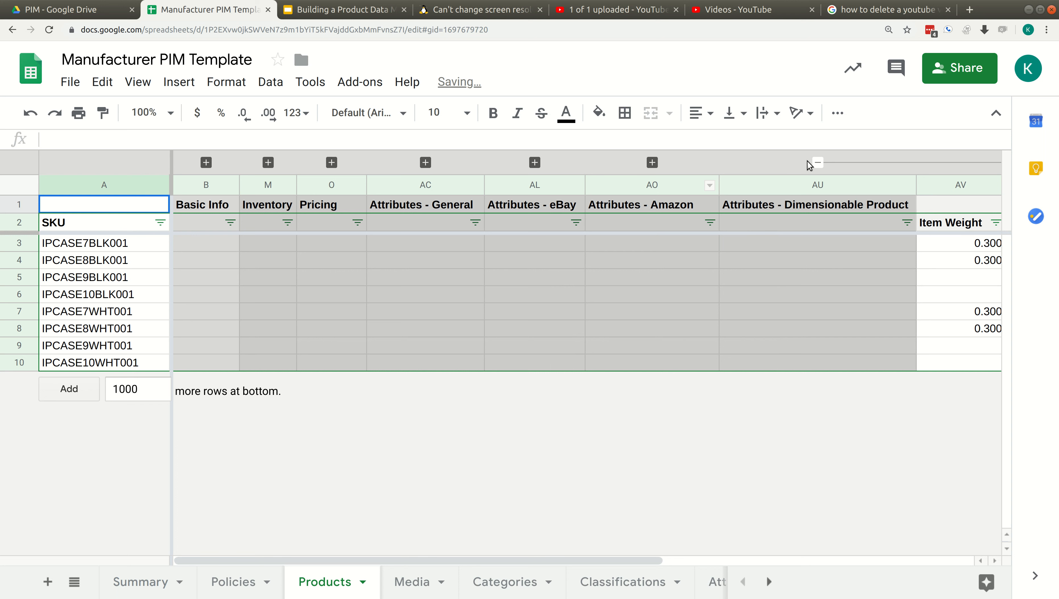
{"action": "left_click", "coordinate": [818, 163]}
{"action": "left_click", "coordinate": [999, 164]}
{"action": "left_click_drag", "start_coordinate": [877, 561], "coordinate": [713, 587]}
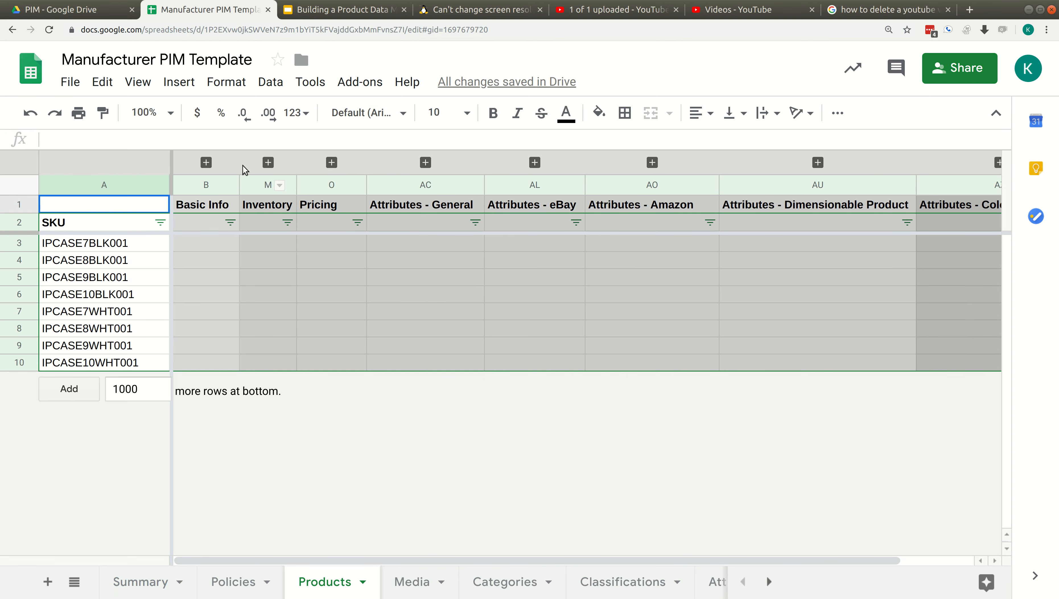
{"action": "left_click", "coordinate": [254, 290]}
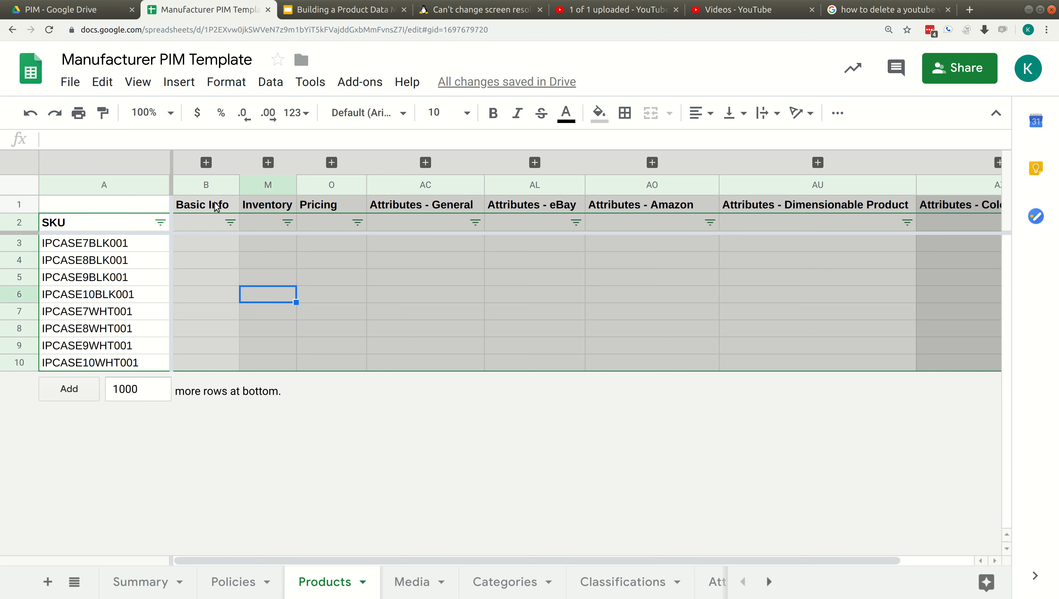
{"action": "left_click_drag", "start_coordinate": [218, 209], "coordinate": [322, 274]}
{"action": "left_click", "coordinate": [339, 277]}
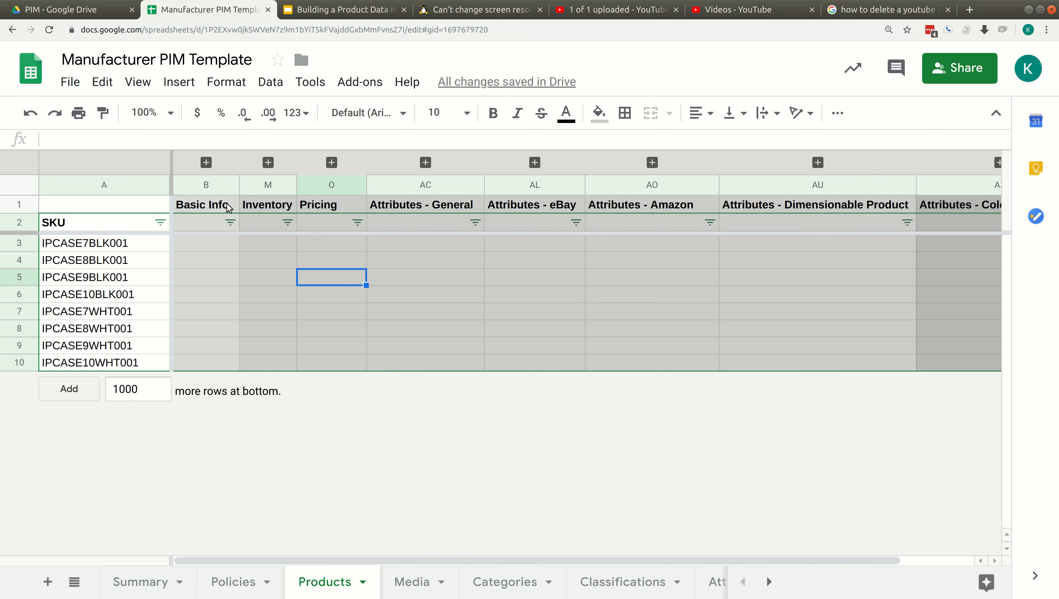
Expand the Basic Info column group, examine its columns from Name to SkidQuantity, and collapse it again
{"action": "left_click", "coordinate": [205, 162]}
{"action": "left_click", "coordinate": [316, 244]}
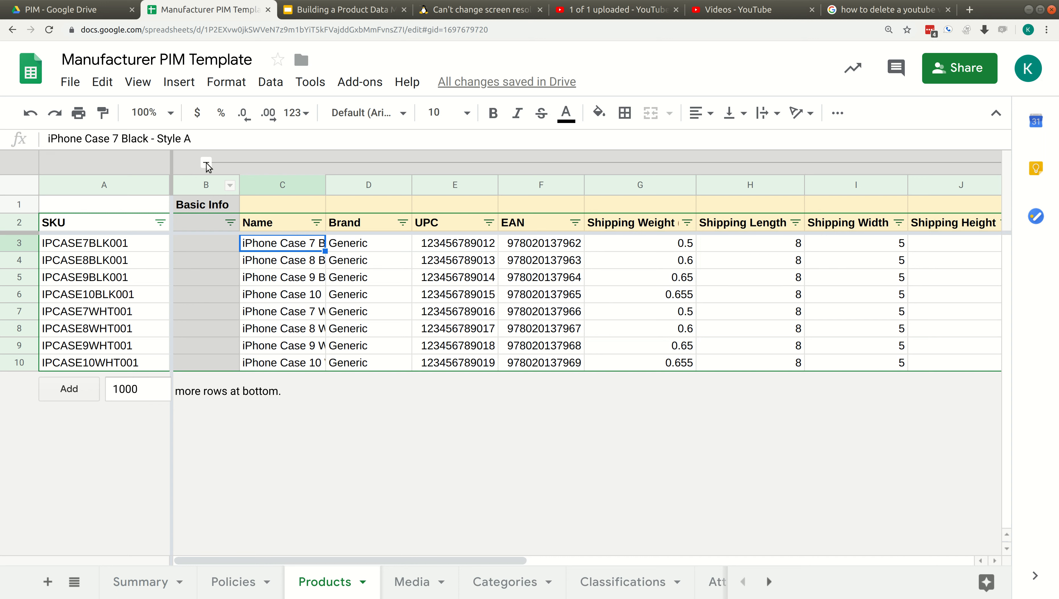
{"action": "left_click", "coordinate": [482, 286]}
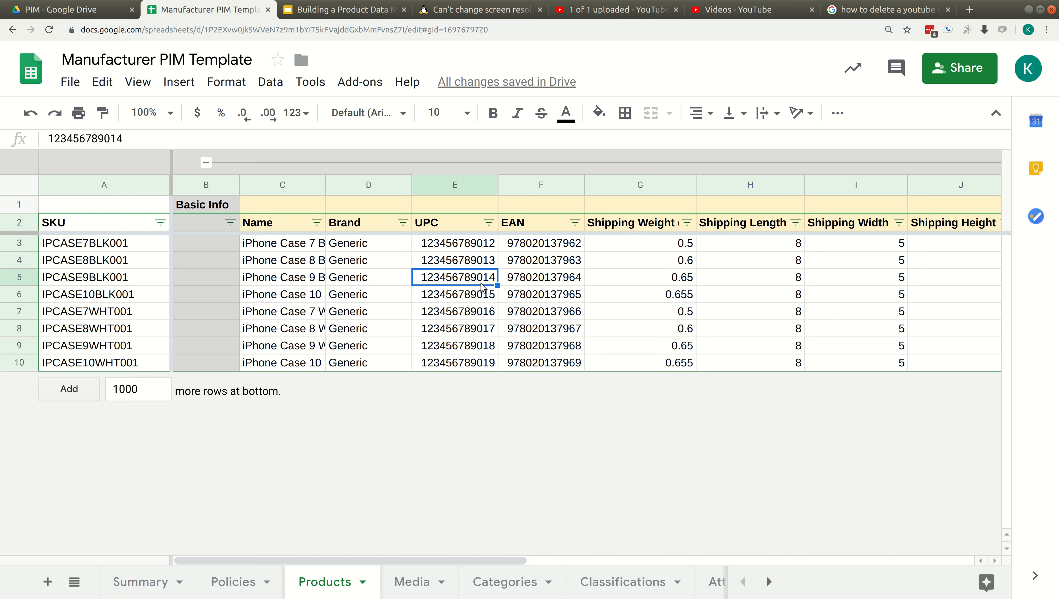
{"action": "key", "text": "Right"}
{"action": "key", "text": "Right"}
{"action": "key", "text": "Right"}
{"action": "key", "text": "Right"}
{"action": "key", "text": "Right"}
{"action": "key", "text": "Right"}
{"action": "key", "text": "Right"}
{"action": "key", "text": "Right"}
{"action": "key", "text": "Right"}
{"action": "key", "text": "Right"}
{"action": "key", "text": "Left"}
{"action": "key", "text": "Left"}
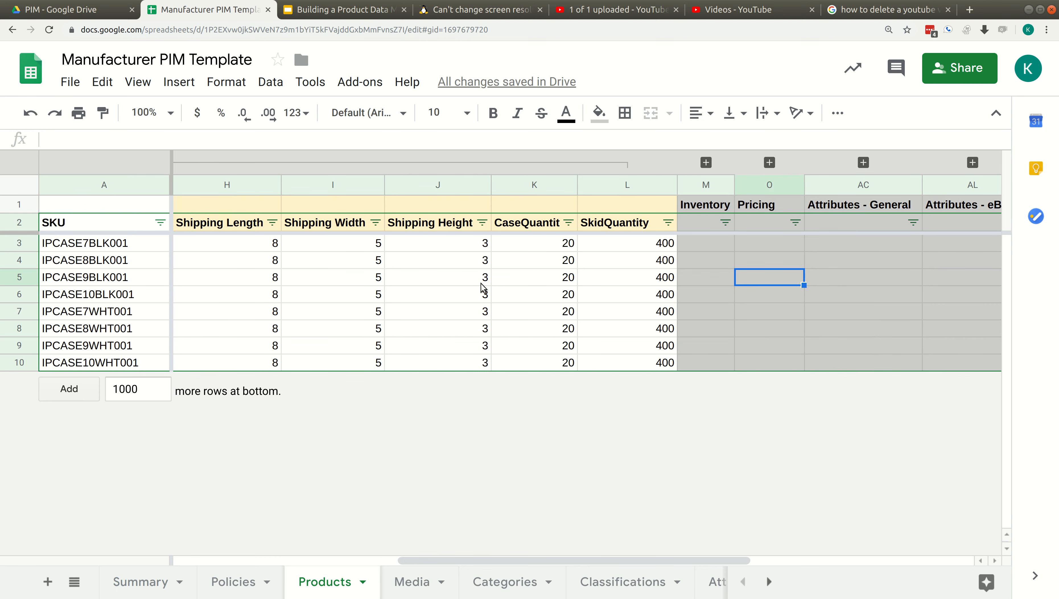
{"action": "key", "text": "Home"}
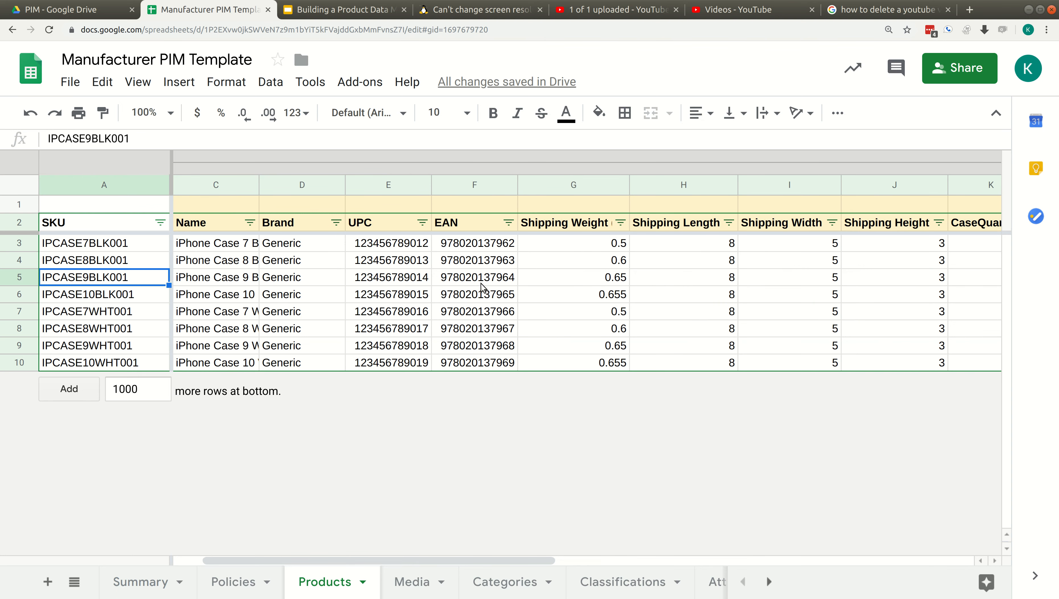
{"action": "key", "text": "Right"}
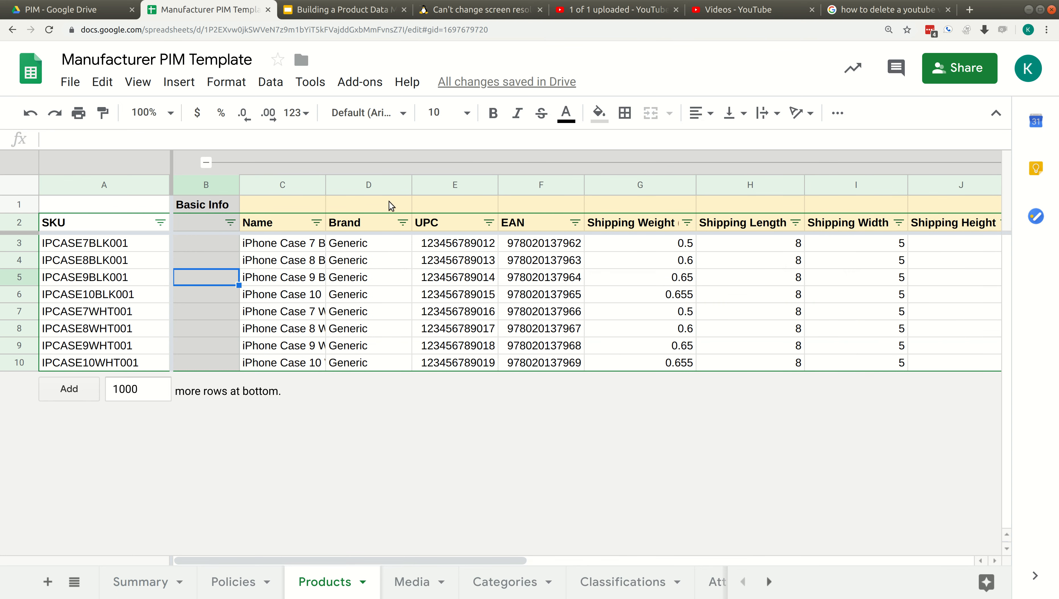
{"action": "left_click", "coordinate": [207, 163]}
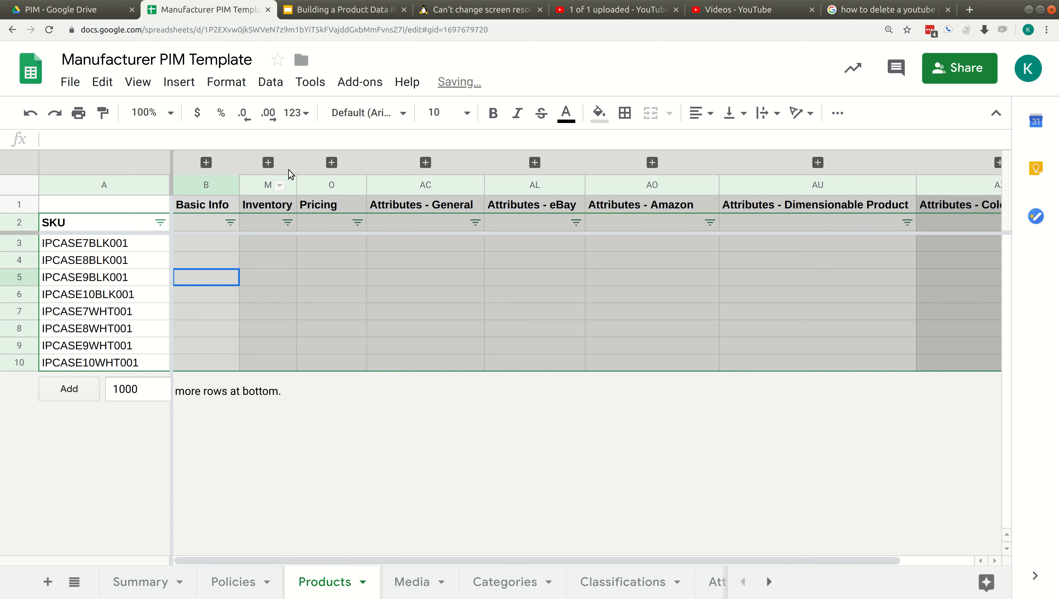
Expand the Pricing column group to view its USD and CDN price columns, and collapse it again
{"action": "left_click", "coordinate": [332, 162]}
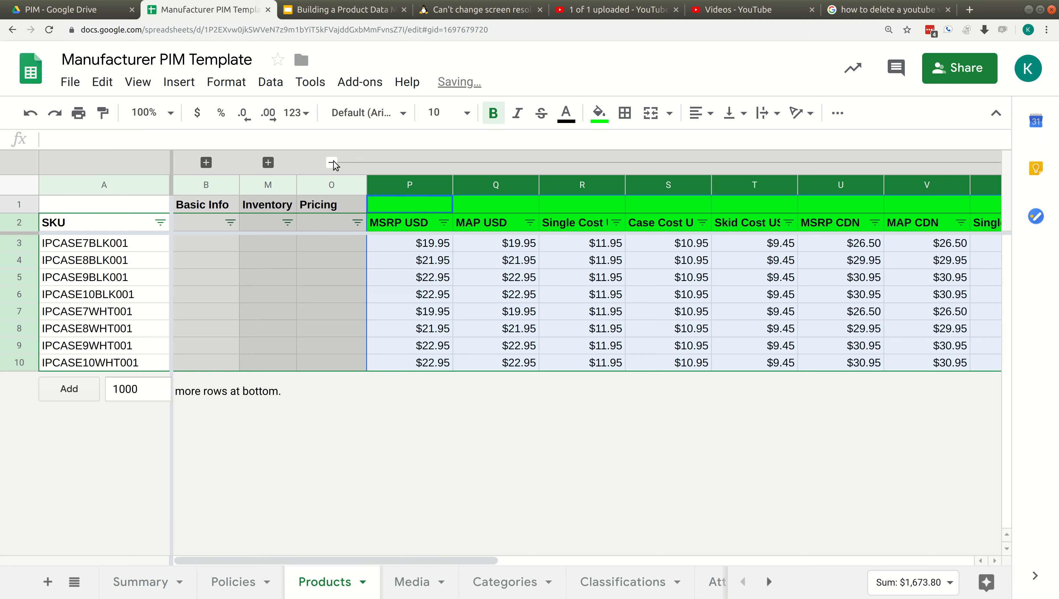
{"action": "left_click", "coordinate": [332, 162]}
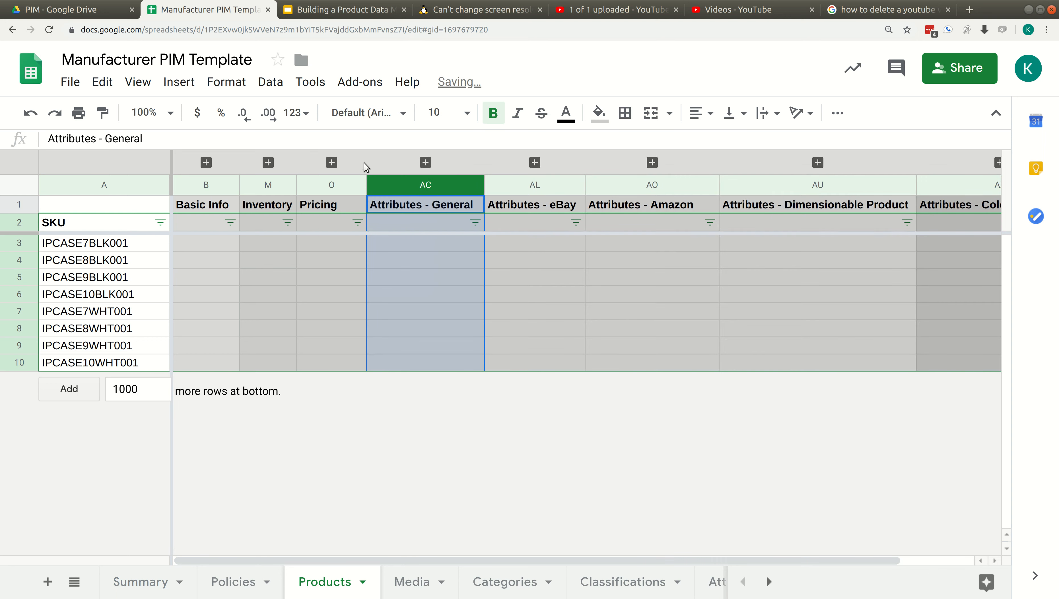
Expand the Attributes - eBay column group, examine the eBay title and category columns, and collapse it again
{"action": "left_click", "coordinate": [535, 162]}
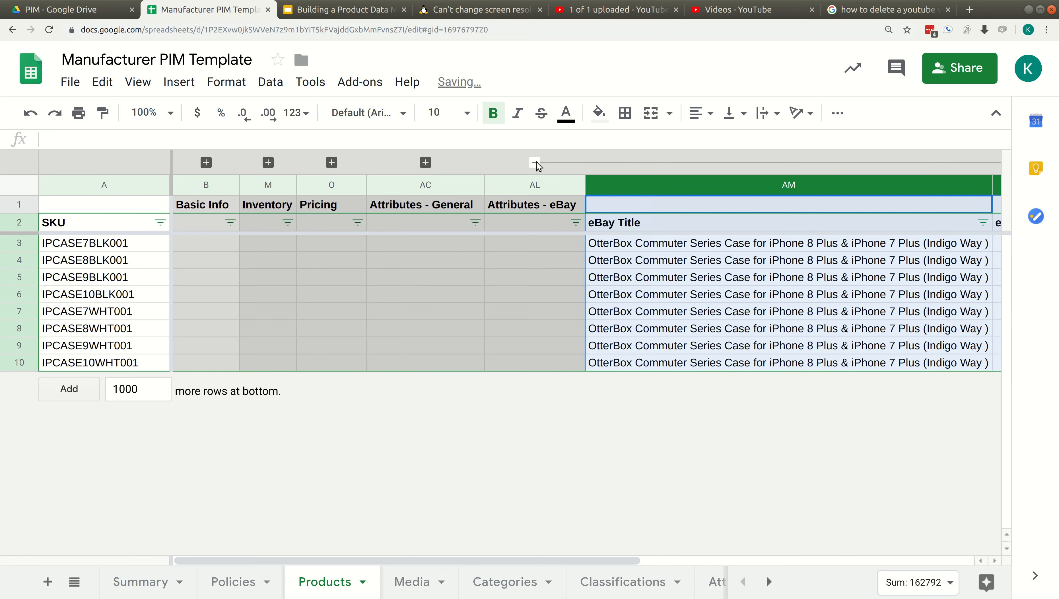
{"action": "left_click", "coordinate": [753, 284]}
{"action": "key", "text": "Right"}
{"action": "key", "text": "Right"}
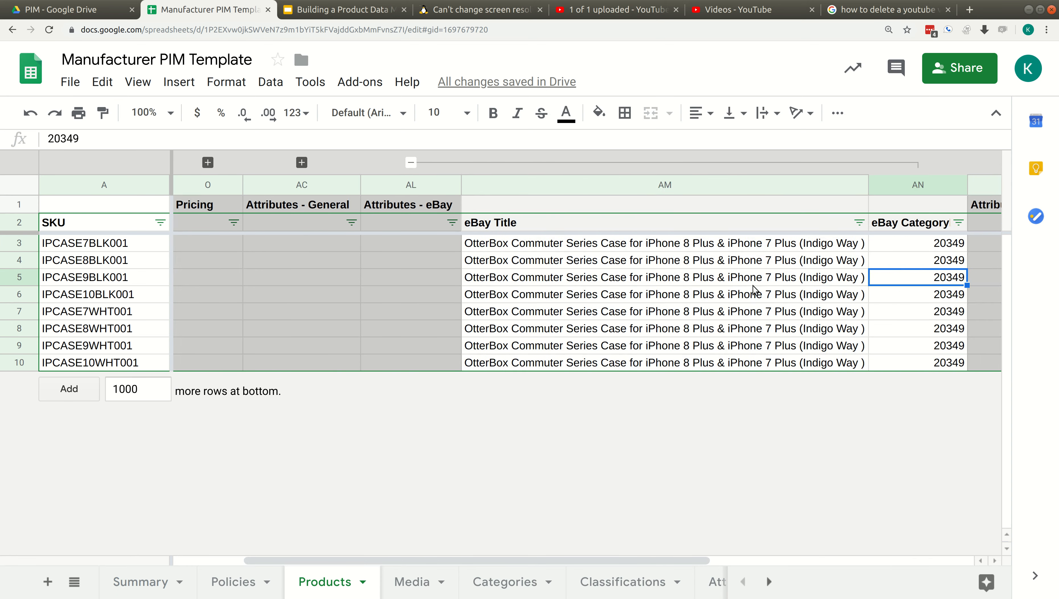
{"action": "key", "text": "Left"}
{"action": "key", "text": "Left"}
{"action": "key", "text": "Left"}
{"action": "key", "text": "Left"}
{"action": "key", "text": "Left"}
{"action": "key", "text": "Left"}
{"action": "key", "text": "Left"}
{"action": "key", "text": "Left"}
{"action": "key", "text": "Right"}
{"action": "key", "text": "Right"}
{"action": "key", "text": "Right"}
{"action": "key", "text": "Right"}
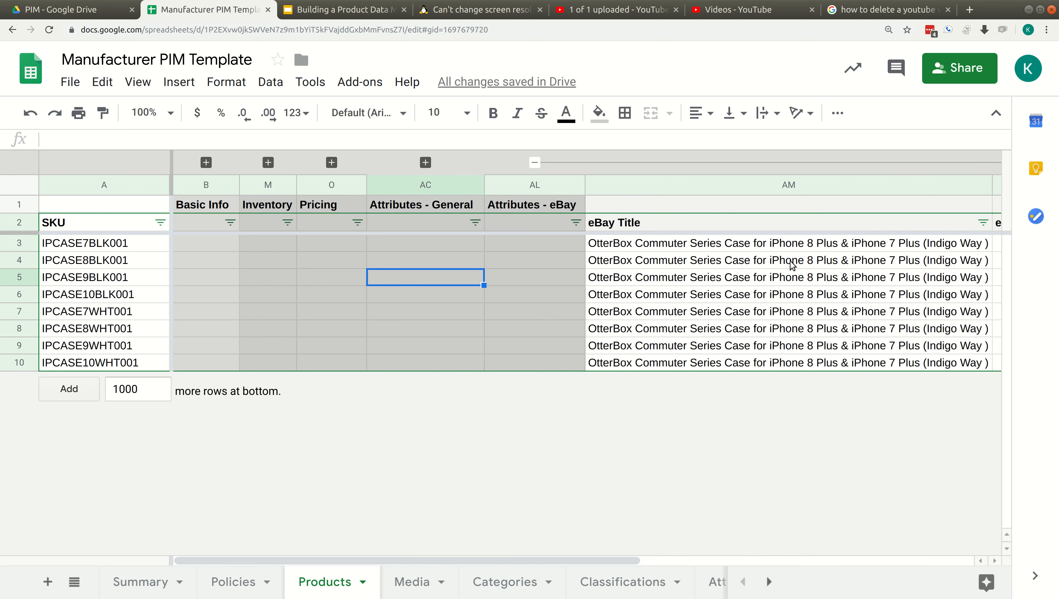
{"action": "left_click", "coordinate": [535, 159]}
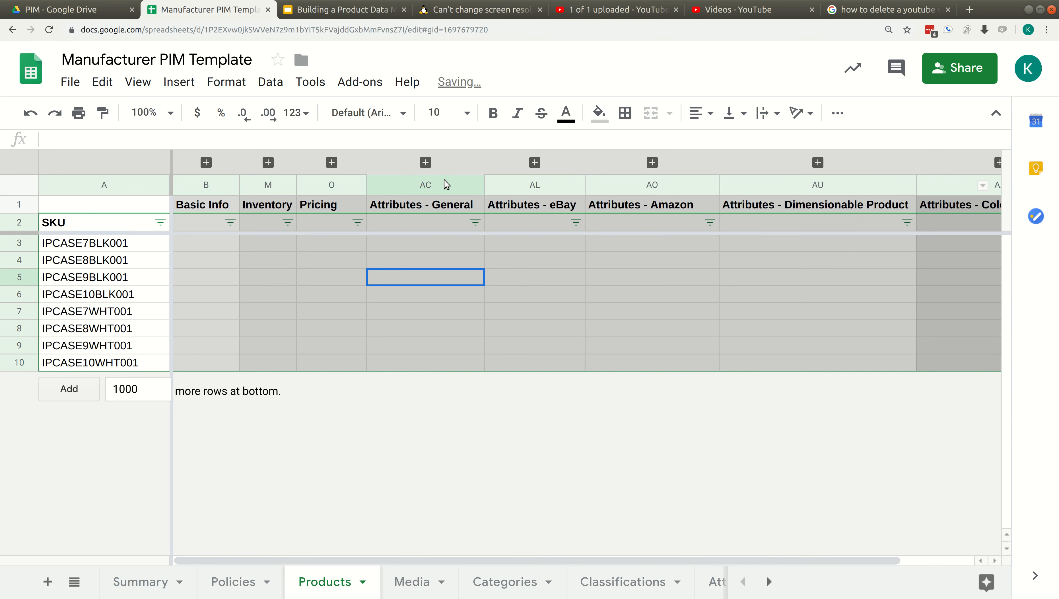
Expand the Inventory column group, examine the Qty value of each SKU, and collapse it again
{"action": "left_click", "coordinate": [268, 163]}
{"action": "left_click", "coordinate": [354, 297]}
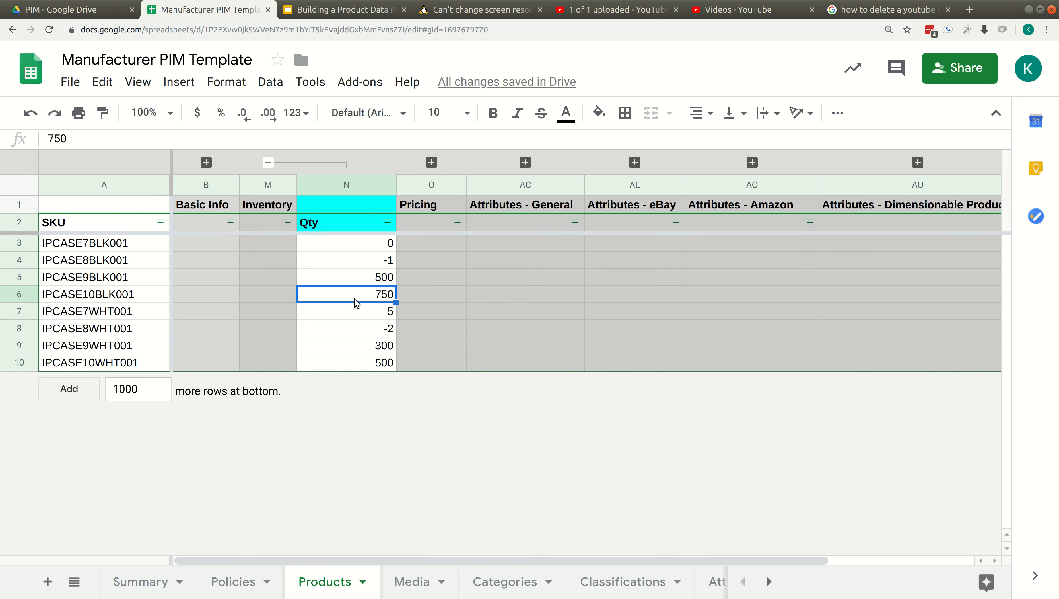
{"action": "key", "text": "Down"}
{"action": "key", "text": "Down"}
{"action": "key", "text": "Down"}
{"action": "key", "text": "Down"}
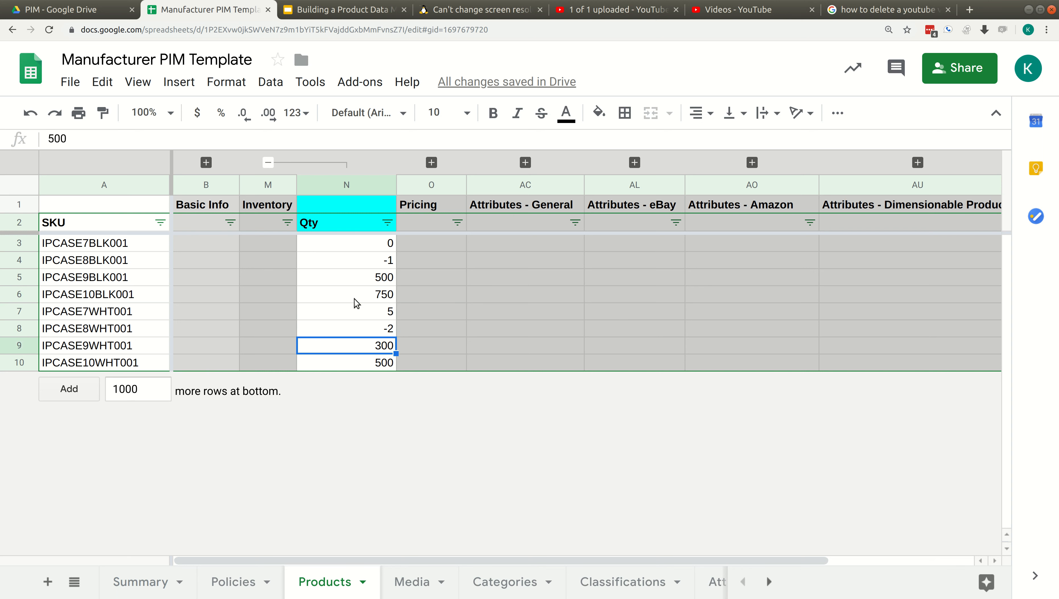
{"action": "key", "text": "Up"}
{"action": "key", "text": "Up"}
{"action": "key", "text": "Up"}
{"action": "key", "text": "Up"}
{"action": "key", "text": "Up"}
{"action": "key", "text": "Up"}
{"action": "key", "text": "Up"}
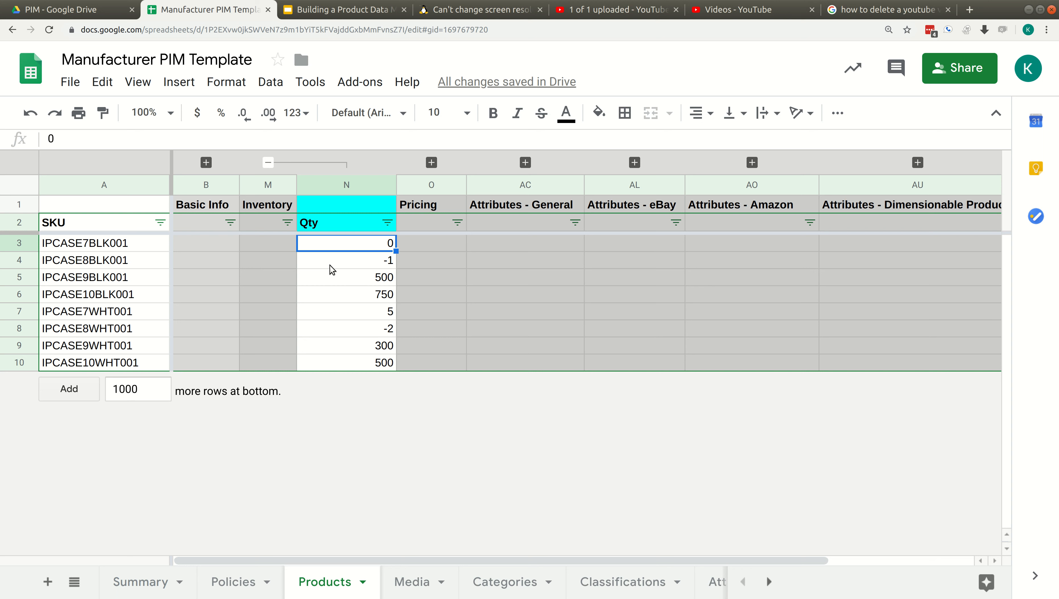
{"action": "left_click", "coordinate": [346, 283]}
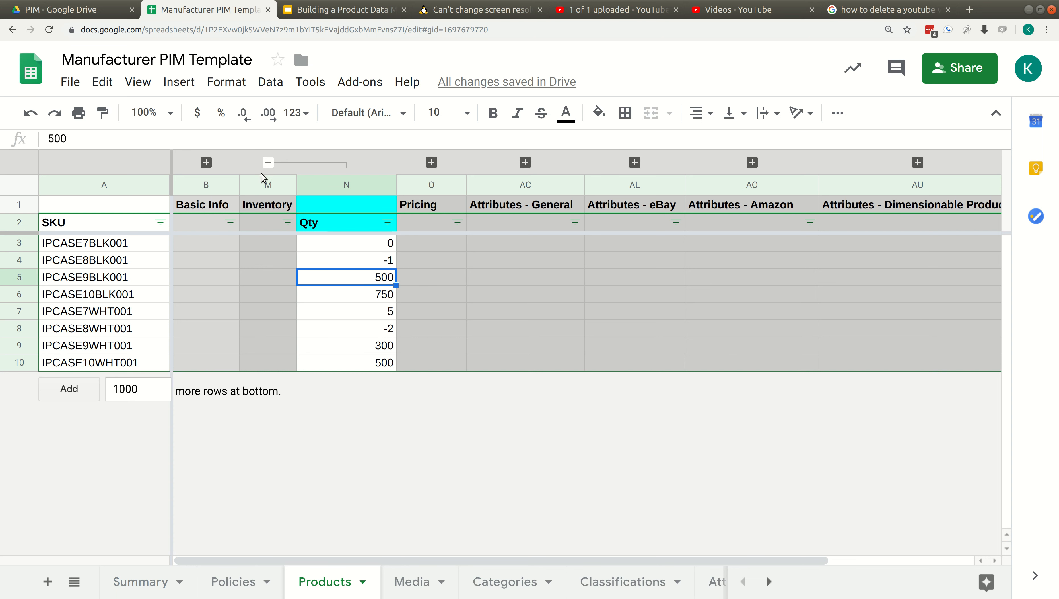
{"action": "left_click", "coordinate": [267, 163]}
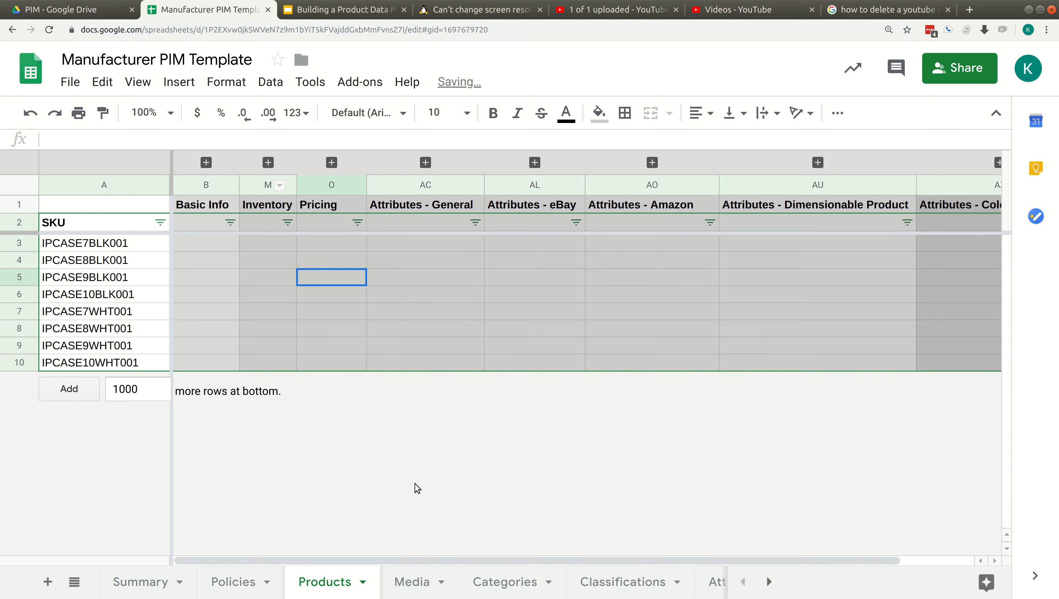
Open the Media sheet and examine the SKU, media type and media location entries
{"action": "left_click", "coordinate": [386, 595]}
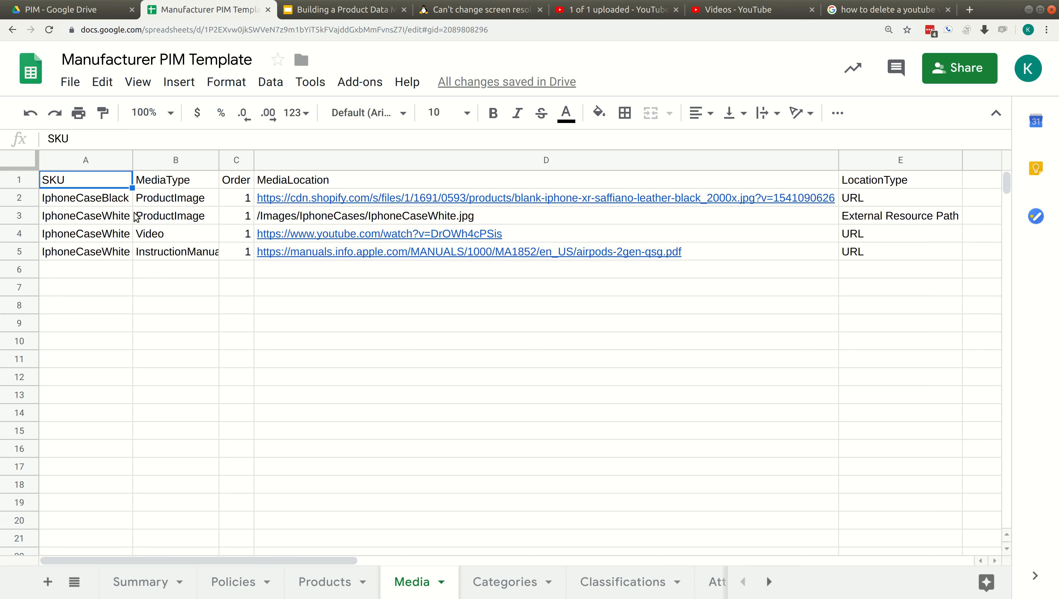
{"action": "left_click", "coordinate": [81, 204]}
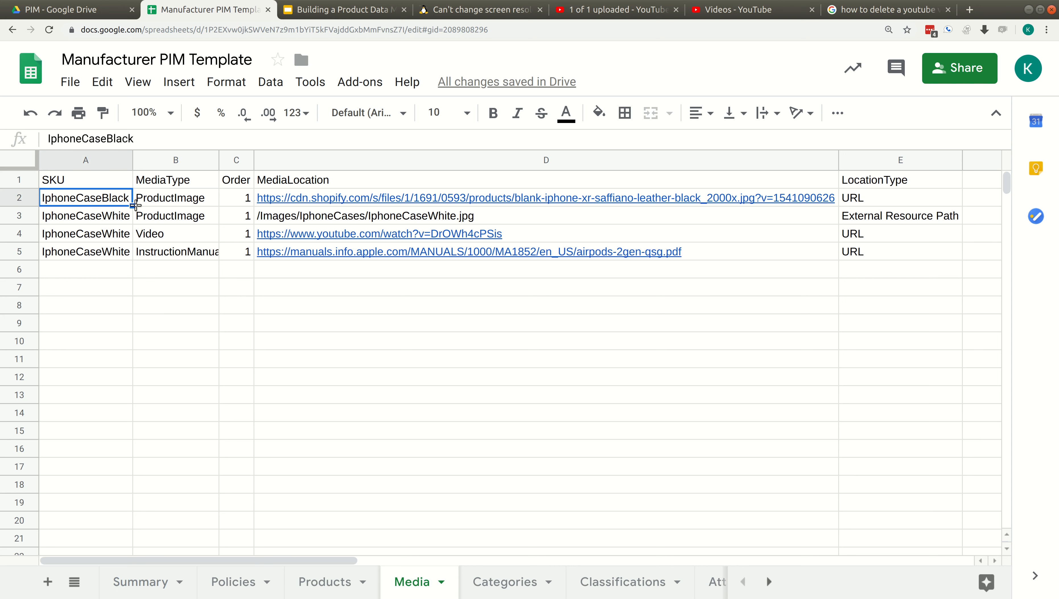
{"action": "left_click", "coordinate": [171, 204]}
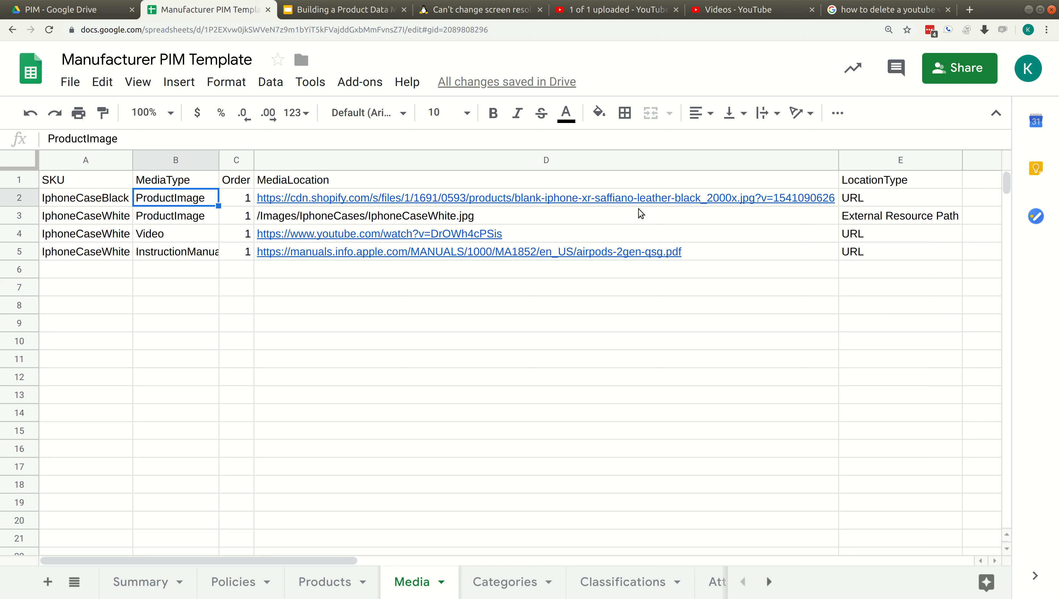
{"action": "left_click", "coordinate": [581, 214]}
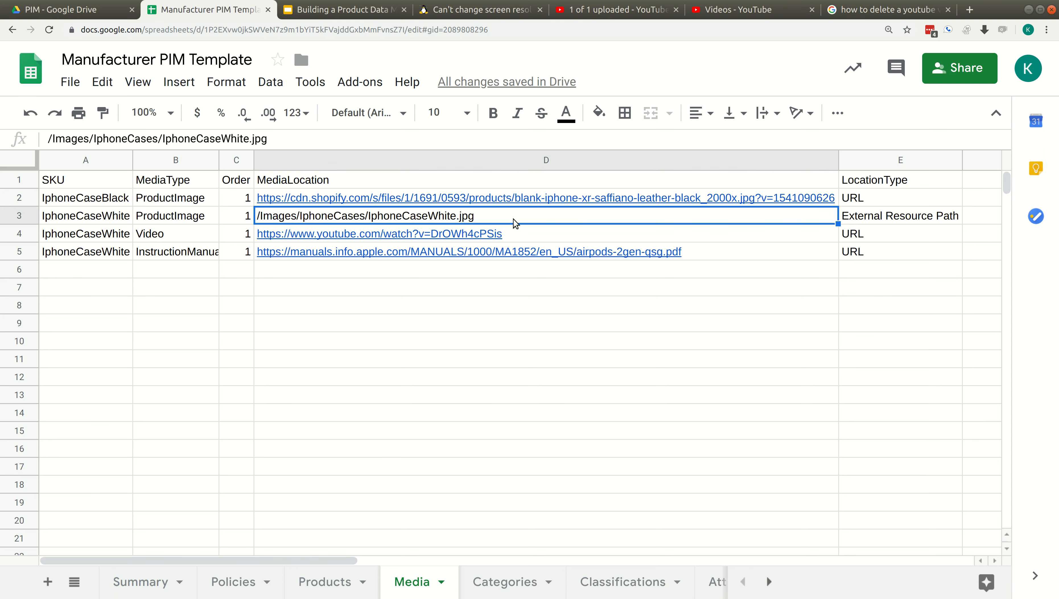
Open the Categories sheet and examine the entries of the Category Name column
{"action": "left_click", "coordinate": [475, 583]}
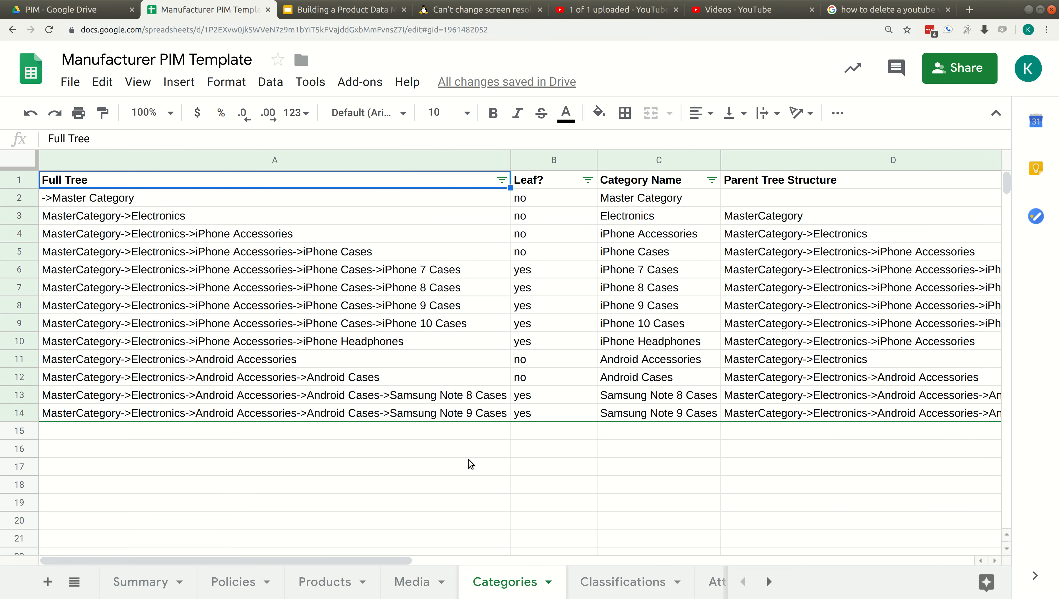
{"action": "left_click", "coordinate": [670, 214]}
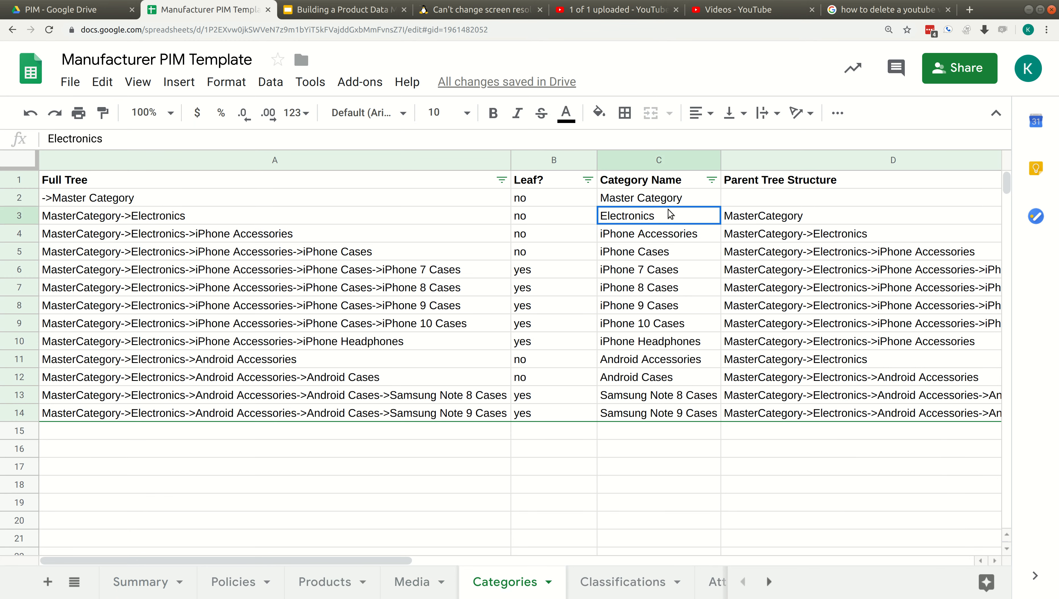
{"action": "key", "text": "Up"}
{"action": "key", "text": "Up"}
{"action": "key", "text": "shift+Down"}
{"action": "key", "text": "shift+Down"}
{"action": "key", "text": "shift+Down"}
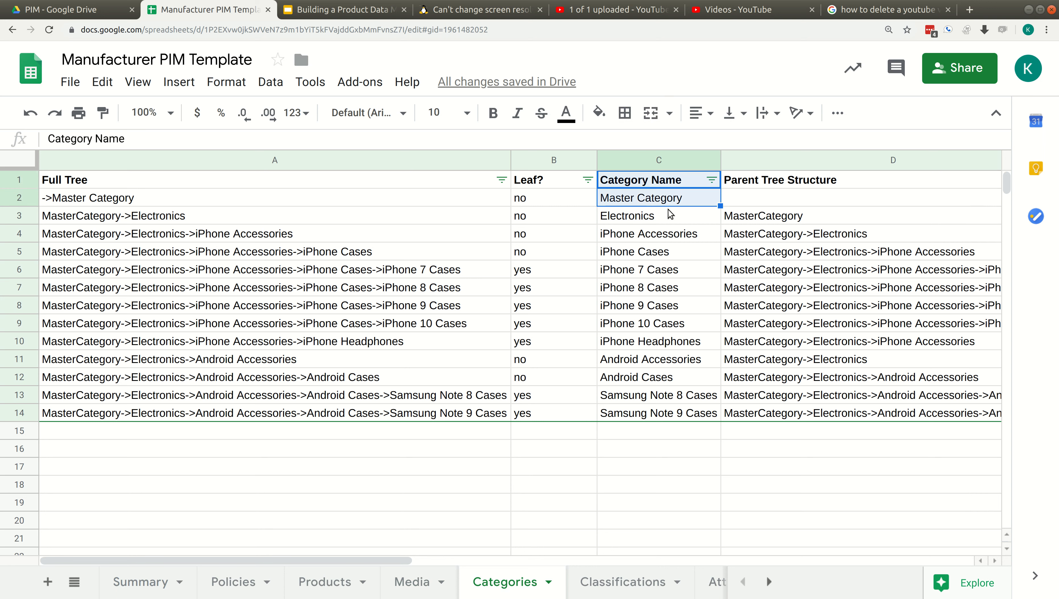
{"action": "key", "text": "shift+Down"}
{"action": "key", "text": "shift+Down"}
{"action": "key", "text": "shift+Down"}
{"action": "key", "text": "shift+Down"}
{"action": "key", "text": "shift+Down"}
{"action": "key", "text": "shift+Down"}
{"action": "key", "text": "shift+Down"}
{"action": "key", "text": "shift+Down"}
{"action": "key", "text": "shift+Down"}
{"action": "key", "text": "shift+Down"}
{"action": "key", "text": "shift+Down"}
{"action": "key", "text": "shift+Down"}
{"action": "key", "text": "shift+Down"}
{"action": "key", "text": "shift+Down"}
{"action": "key", "text": "shift+Down"}
Examine the Parent Tree Structure column and compare each category with its parent path
{"action": "key", "text": "Up"}
{"action": "key", "text": "Right"}
{"action": "key", "text": "Right"}
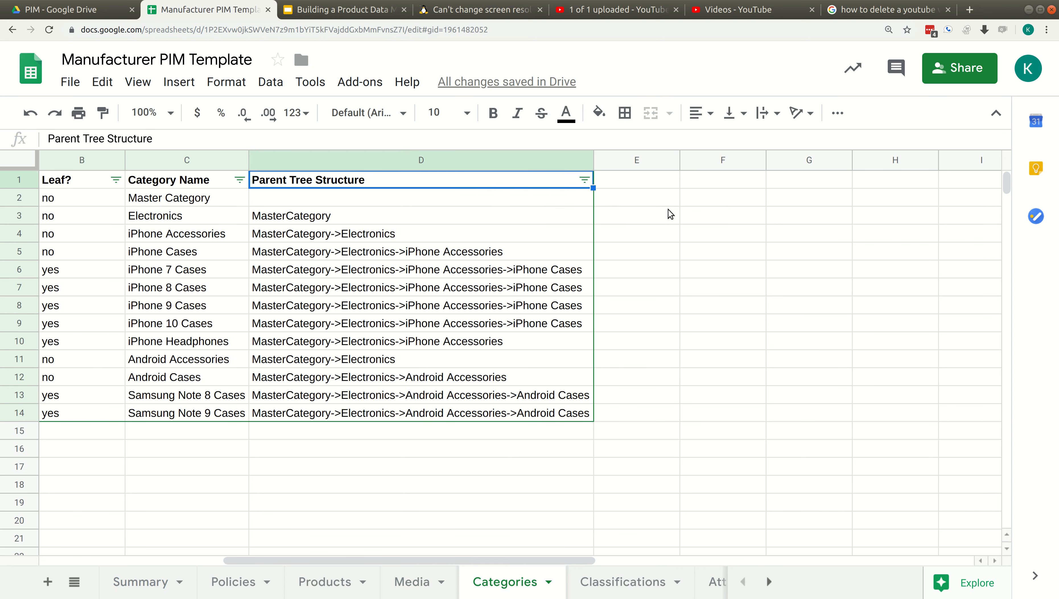
{"action": "key", "text": "Down"}
{"action": "key", "text": "Left"}
{"action": "key", "text": "Left"}
{"action": "key", "text": "Right"}
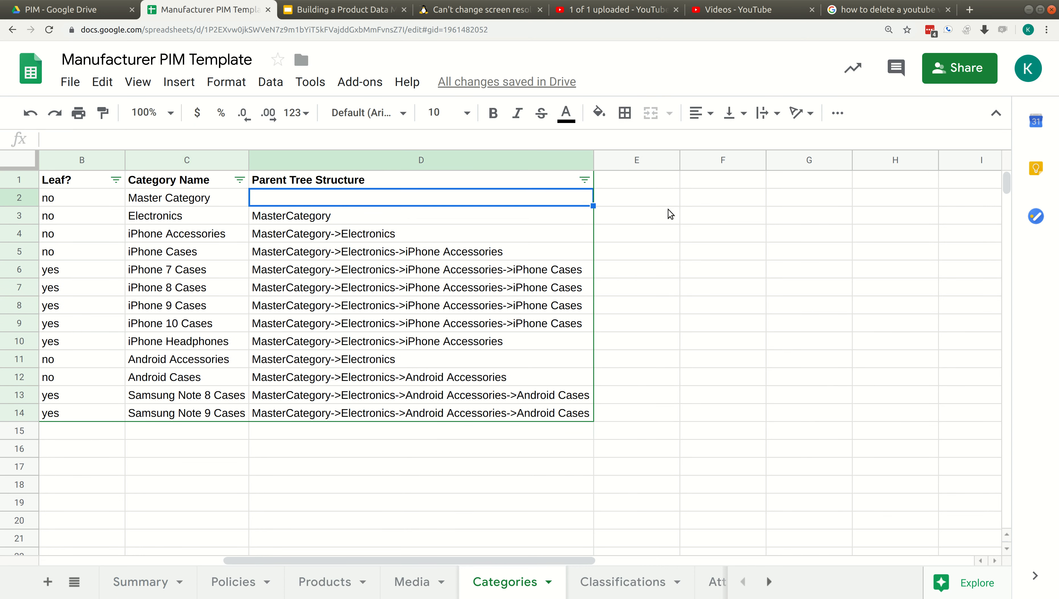
{"action": "key", "text": "Down"}
{"action": "key", "text": "Down"}
{"action": "key", "text": "Down"}
{"action": "key", "text": "Down"}
{"action": "key", "text": "Down"}
{"action": "key", "text": "Down"}
Examine the Full Tree formulas that join the parent path and category name, from the iPhone case rows up to Master Category
{"action": "key", "text": "Left"}
{"action": "key", "text": "Left"}
{"action": "key", "text": "Left"}
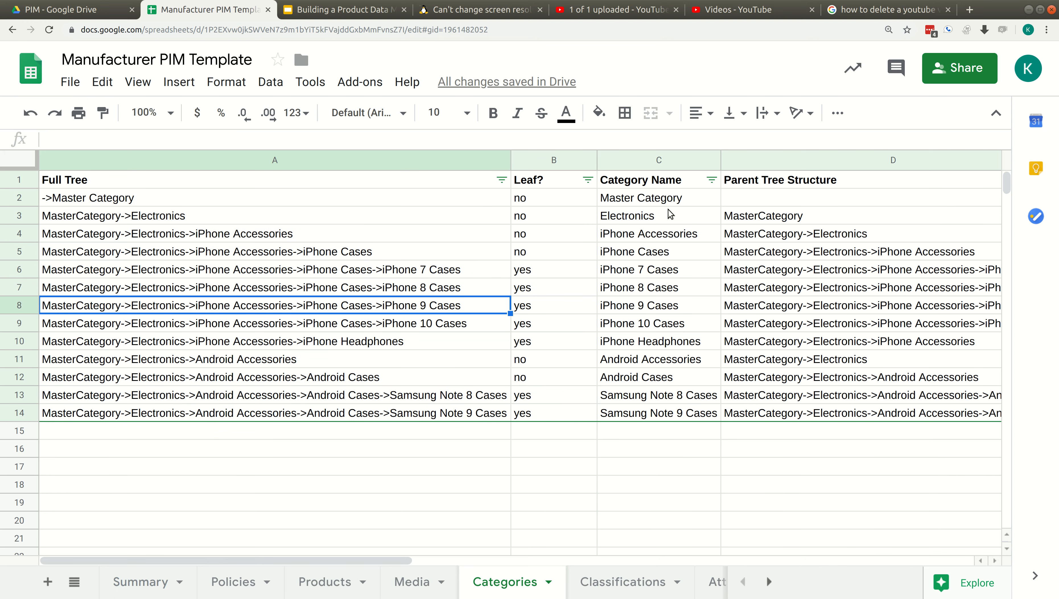
{"action": "key", "text": "Right"}
{"action": "key", "text": "Up"}
{"action": "key", "text": "Left"}
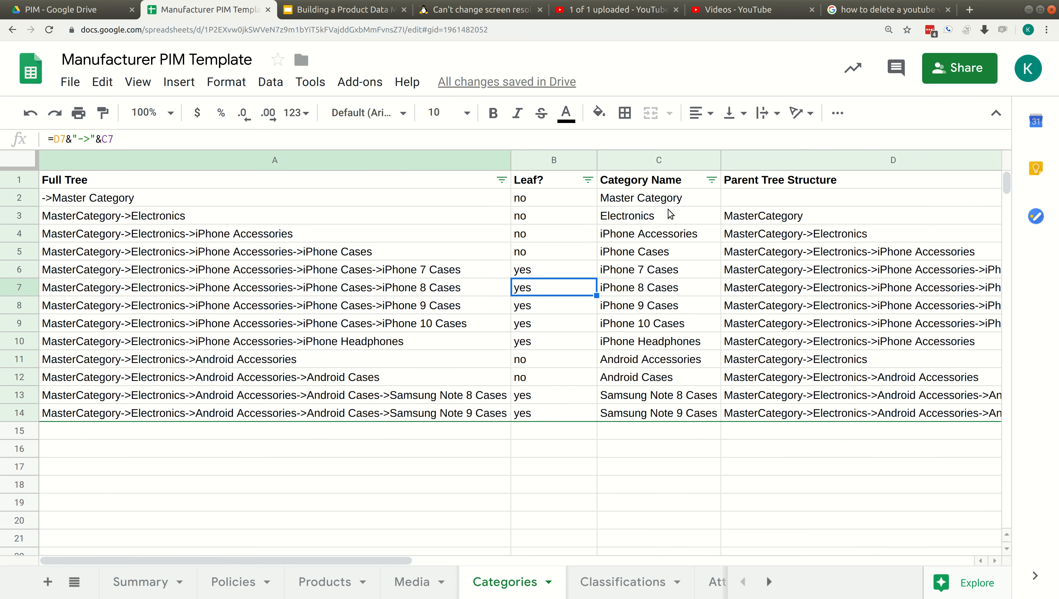
{"action": "key", "text": "Up"}
{"action": "key", "text": "Up"}
{"action": "key", "text": "Up"}
{"action": "key", "text": "Up"}
{"action": "key", "text": "Up"}
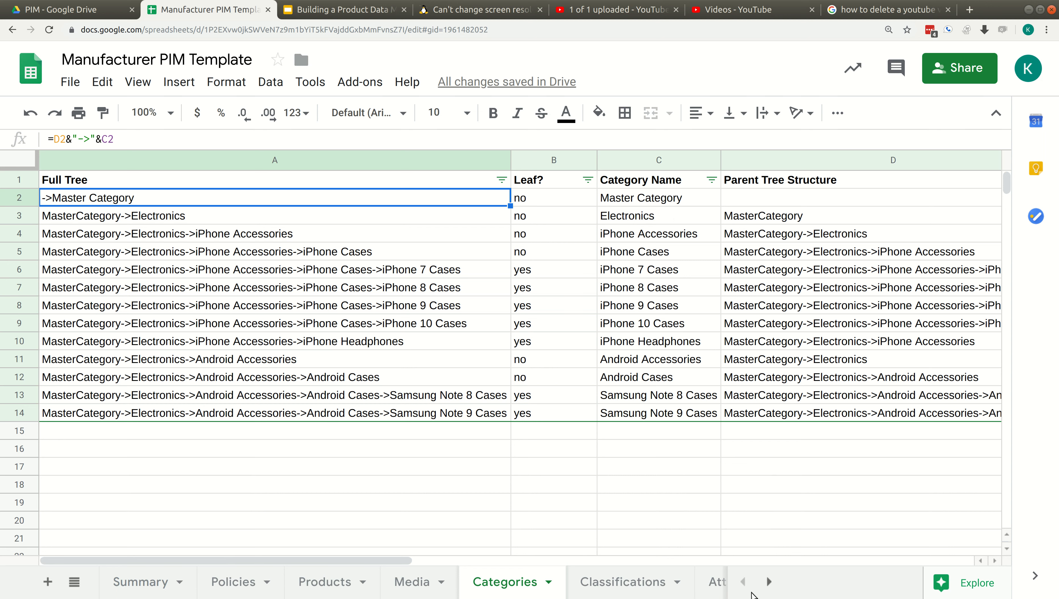
Open the Products to Categories sheet, view the category choices for SKU IPCASE8BLK001, and close the list without changing the category
{"action": "left_click", "coordinate": [768, 582]}
{"action": "left_click", "coordinate": [769, 582]}
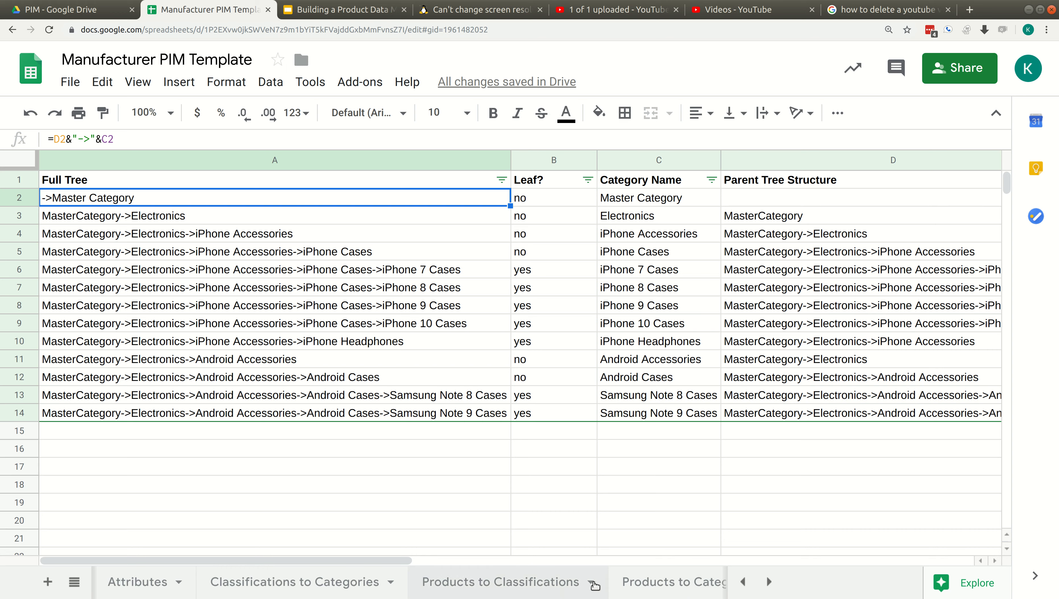
{"action": "left_click", "coordinate": [638, 582]}
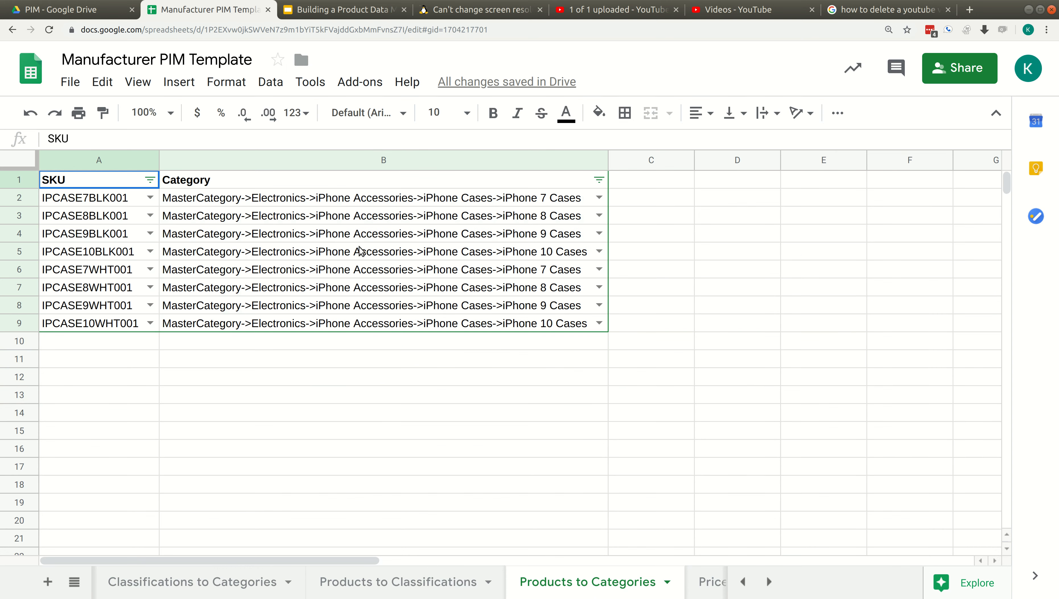
{"action": "left_click", "coordinate": [382, 217]}
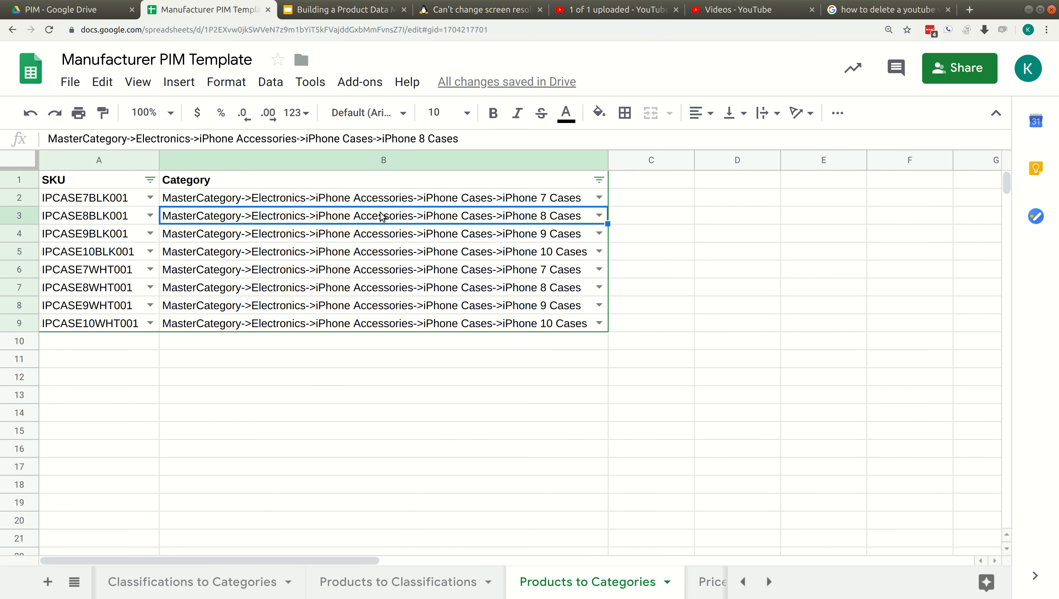
{"action": "left_click", "coordinate": [603, 216]}
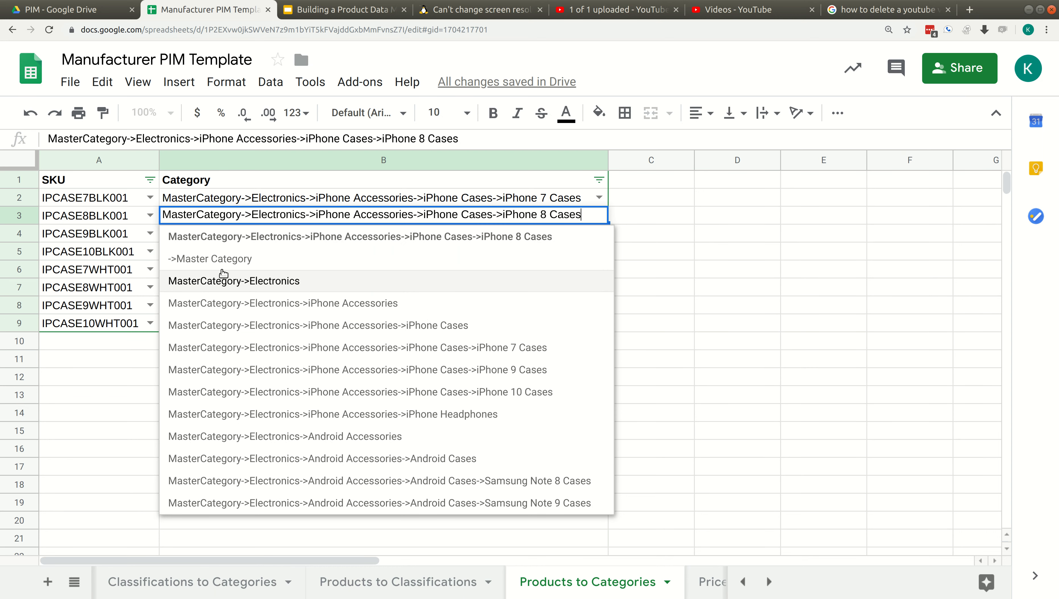
{"action": "key", "text": "Escape"}
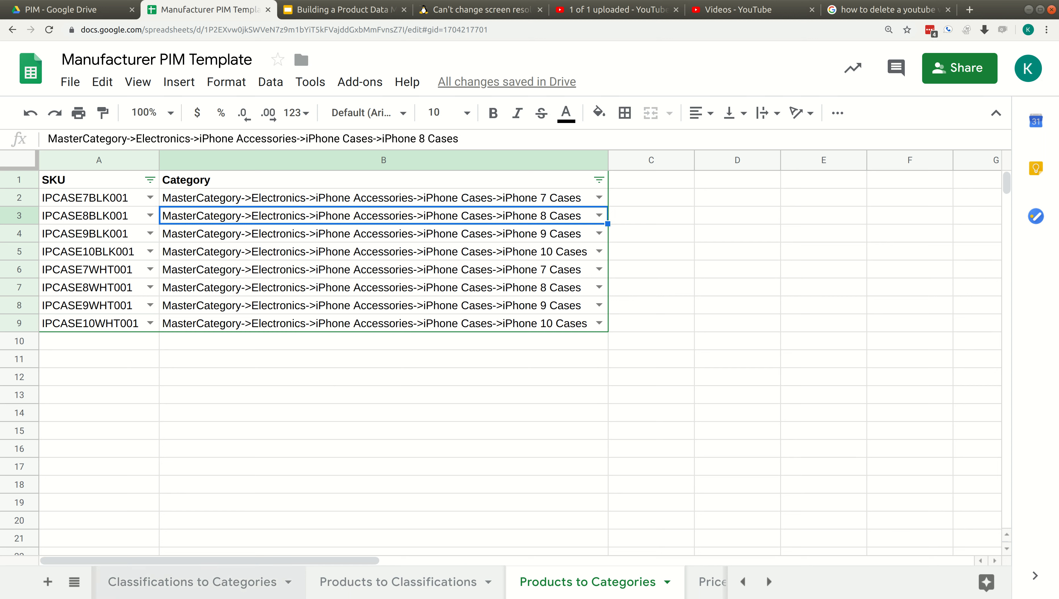
Open the Classifications sheet, compare it with the Categories sheet, and examine its classification names and parent structure
{"action": "left_click", "coordinate": [742, 581]}
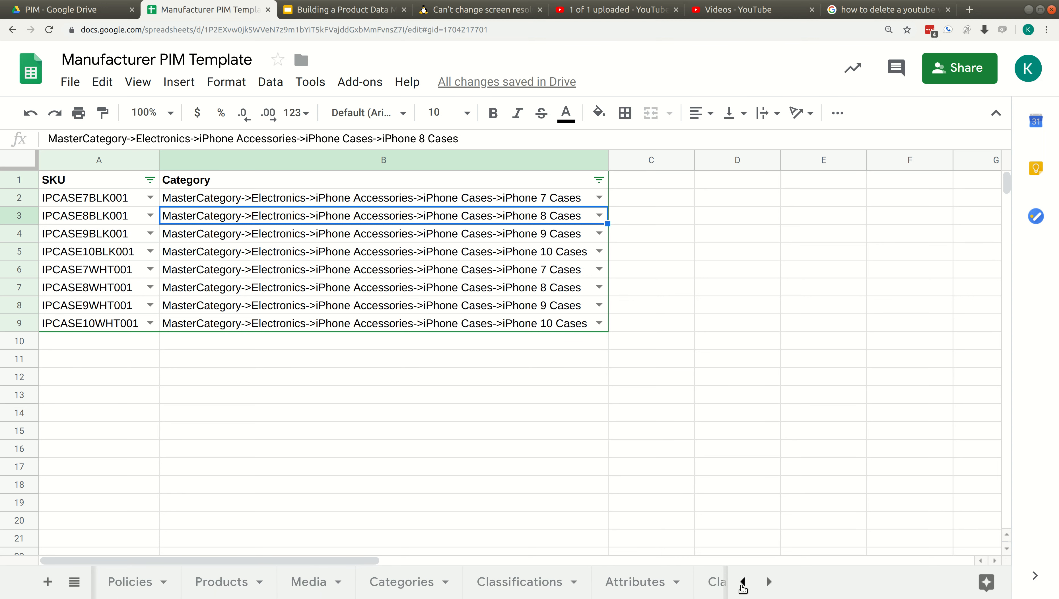
{"action": "left_click", "coordinate": [517, 586]}
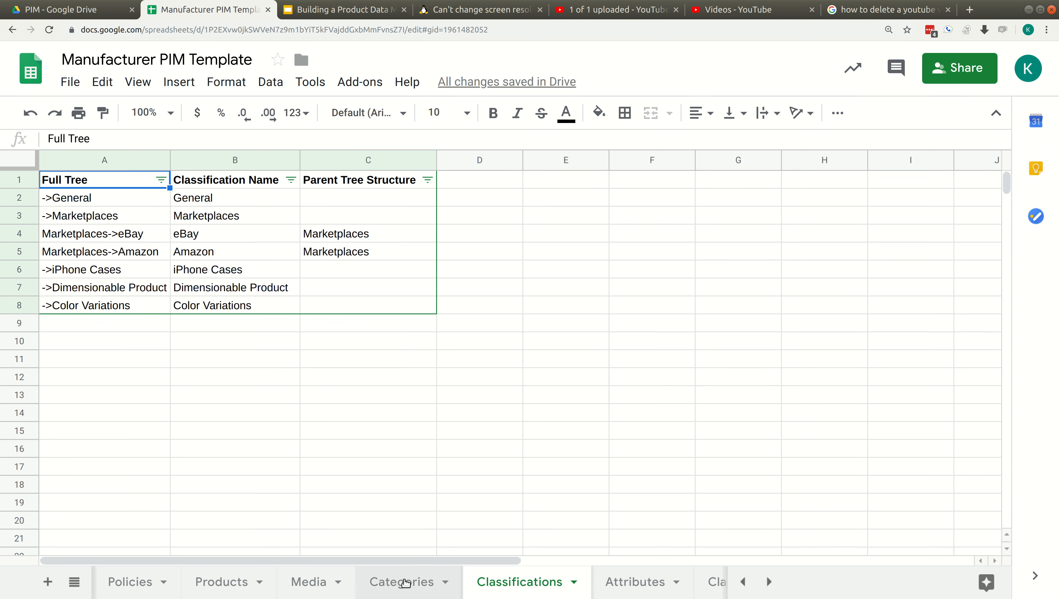
{"action": "left_click", "coordinate": [408, 583]}
{"action": "left_click", "coordinate": [555, 595]}
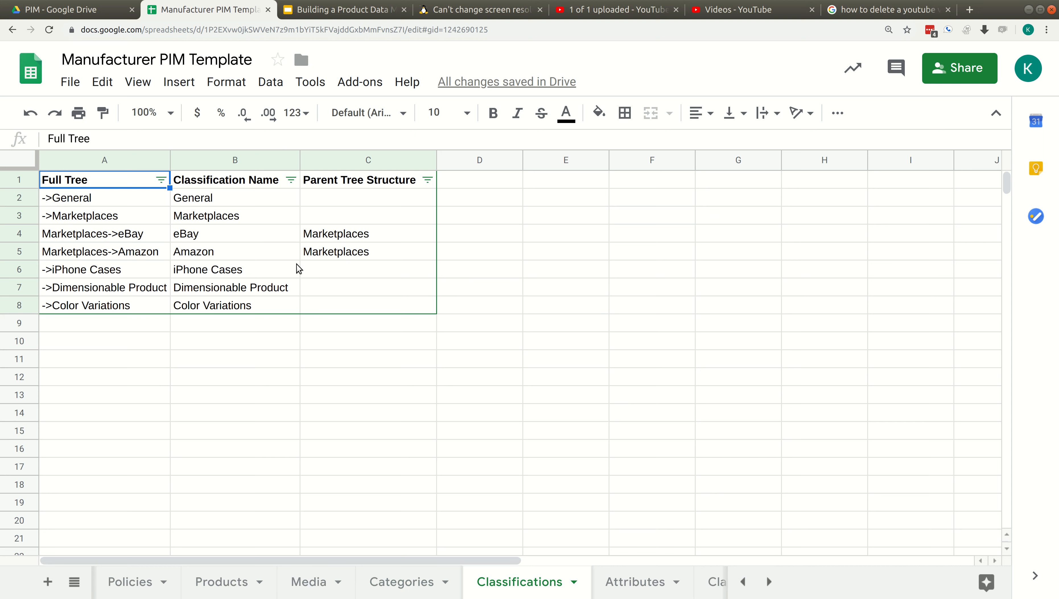
Open the Attributes sheet and examine the Type, Character Limit and UnitType columns
{"action": "left_click", "coordinate": [635, 581]}
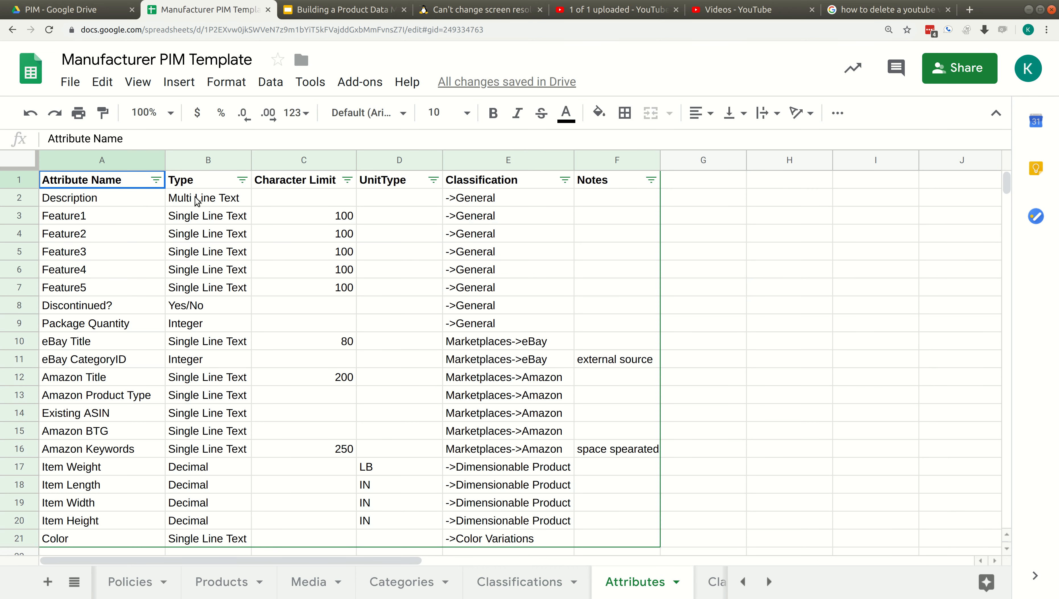
{"action": "left_click_drag", "start_coordinate": [201, 201], "coordinate": [172, 441]}
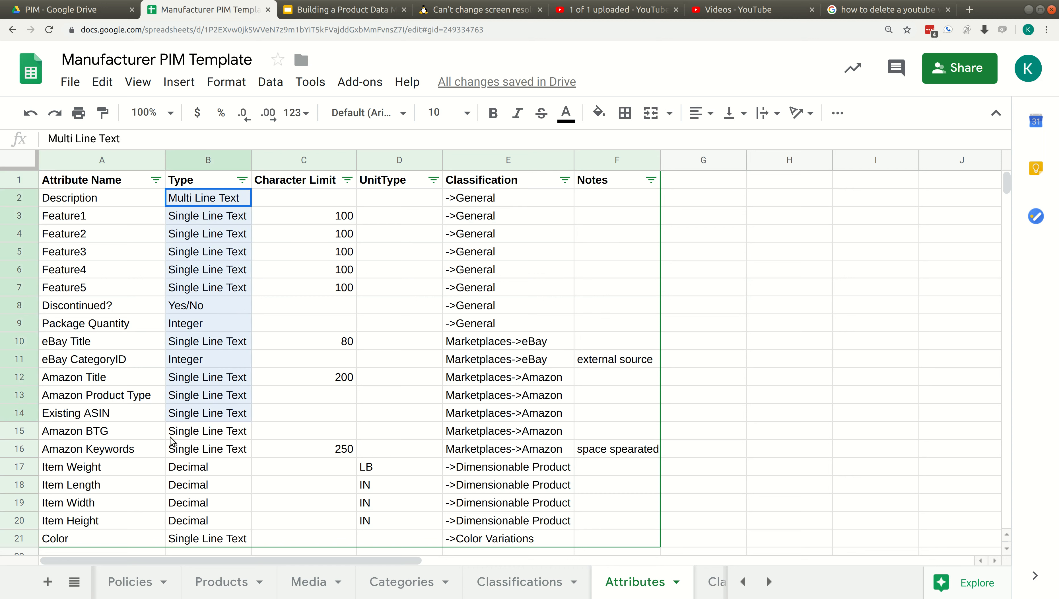
{"action": "left_click", "coordinate": [179, 468]}
{"action": "left_click_drag", "start_coordinate": [310, 197], "coordinate": [347, 416]}
{"action": "left_click", "coordinate": [401, 438]}
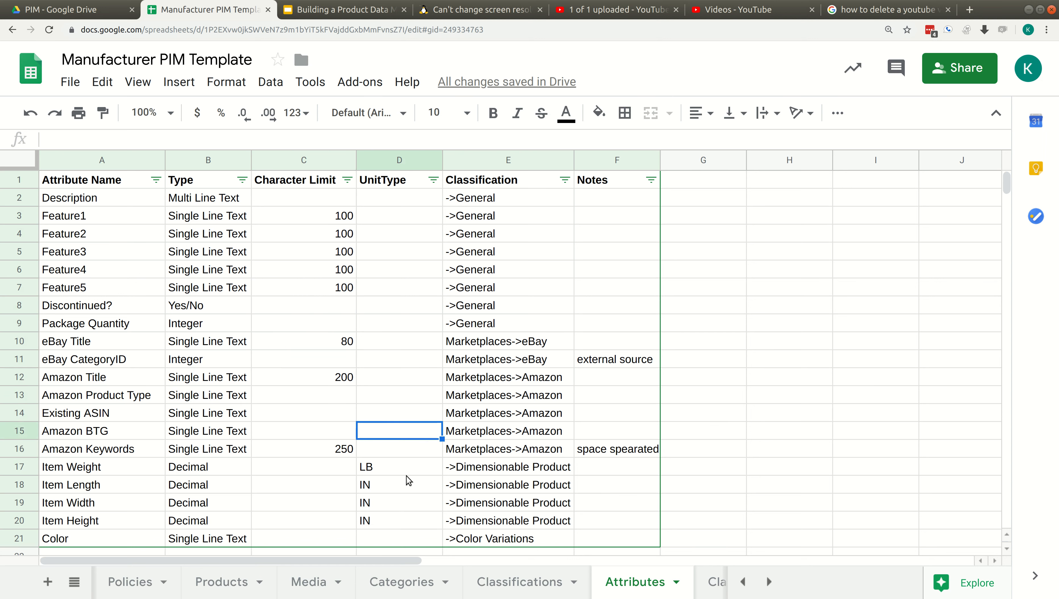
{"action": "left_click", "coordinate": [410, 515]}
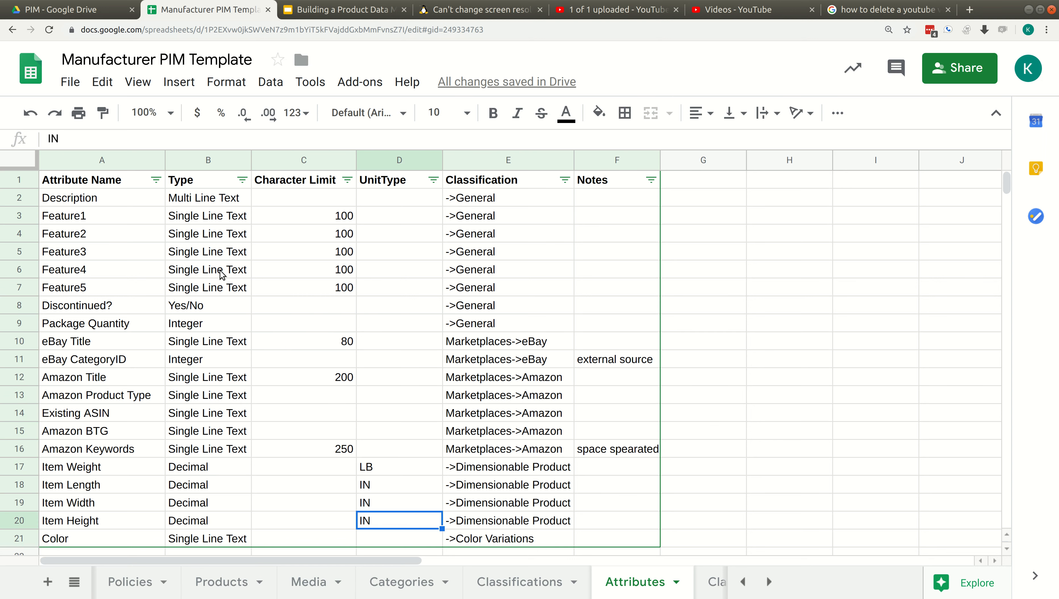
{"action": "left_click", "coordinate": [198, 266]}
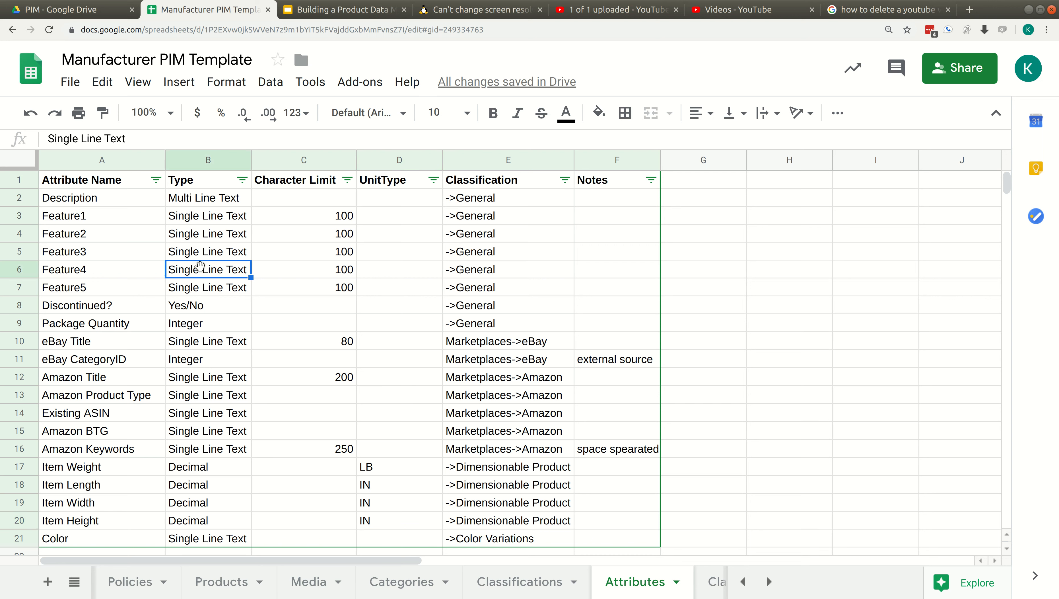
Examine the Classification assigned to each attribute and the entries in the Notes column
{"action": "left_click", "coordinate": [514, 198]}
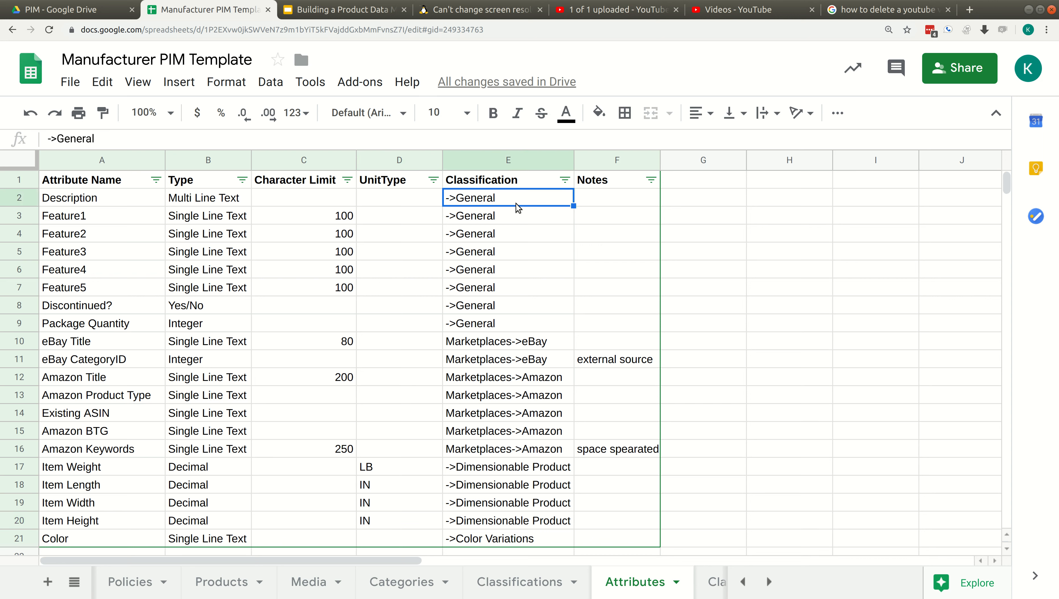
{"action": "left_click", "coordinate": [549, 256]}
{"action": "left_click", "coordinate": [514, 400]}
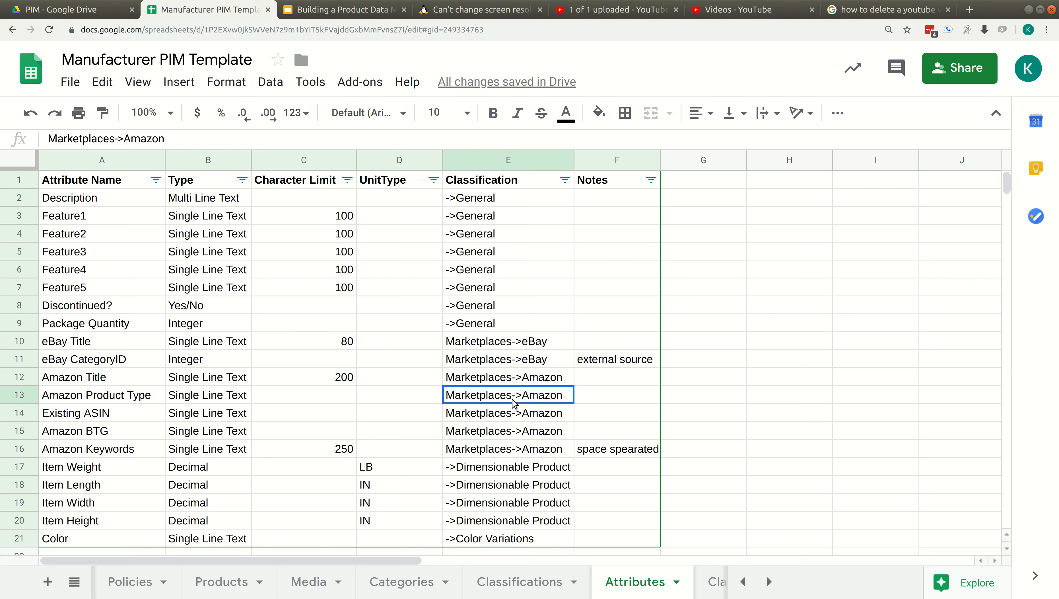
{"action": "left_click", "coordinate": [523, 347]}
{"action": "left_click", "coordinate": [546, 506]}
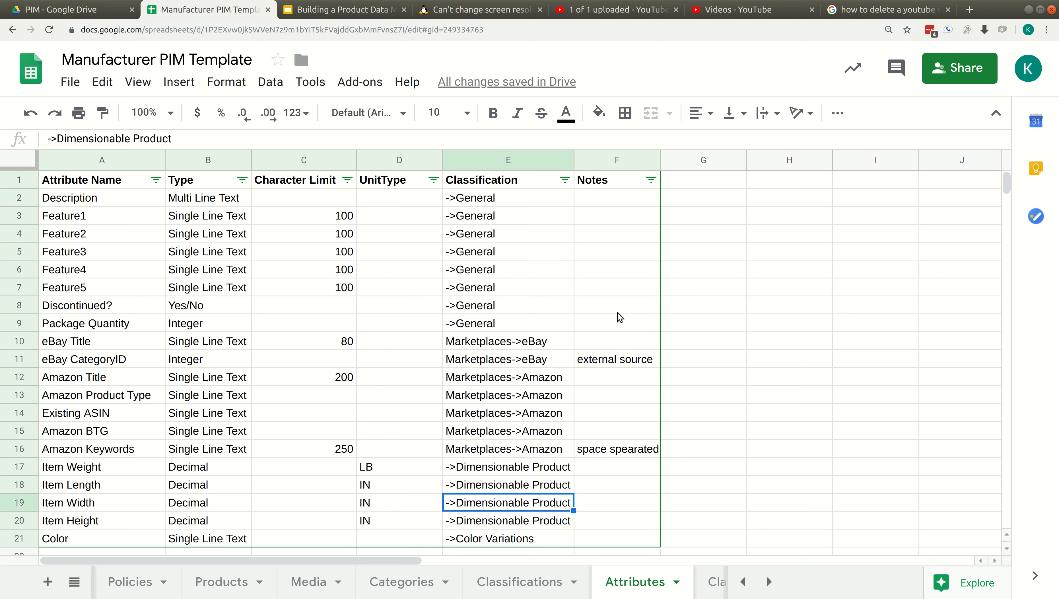
{"action": "left_click", "coordinate": [628, 356]}
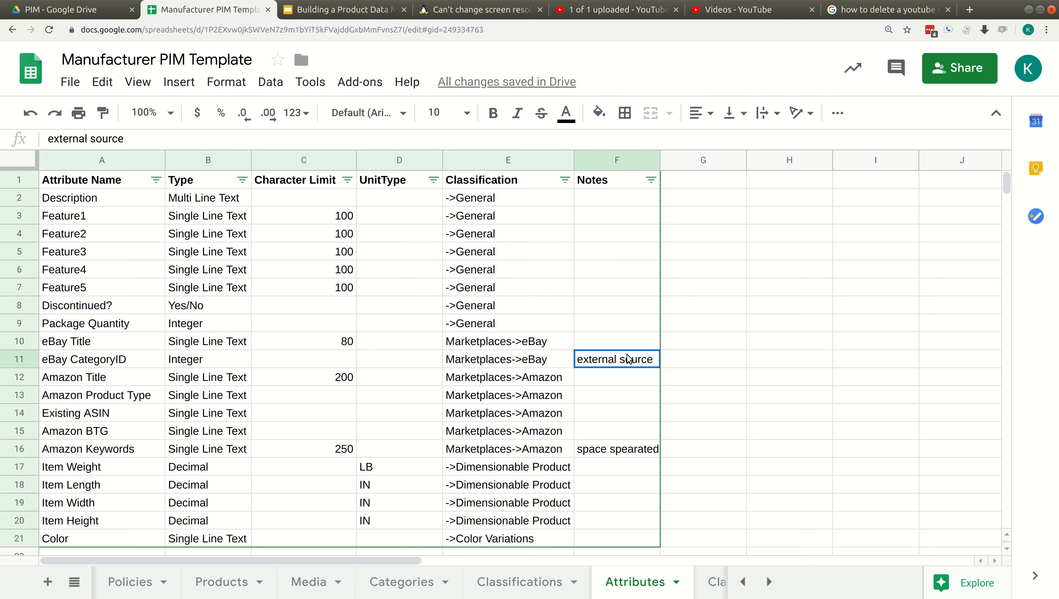
{"action": "left_click", "coordinate": [624, 431]}
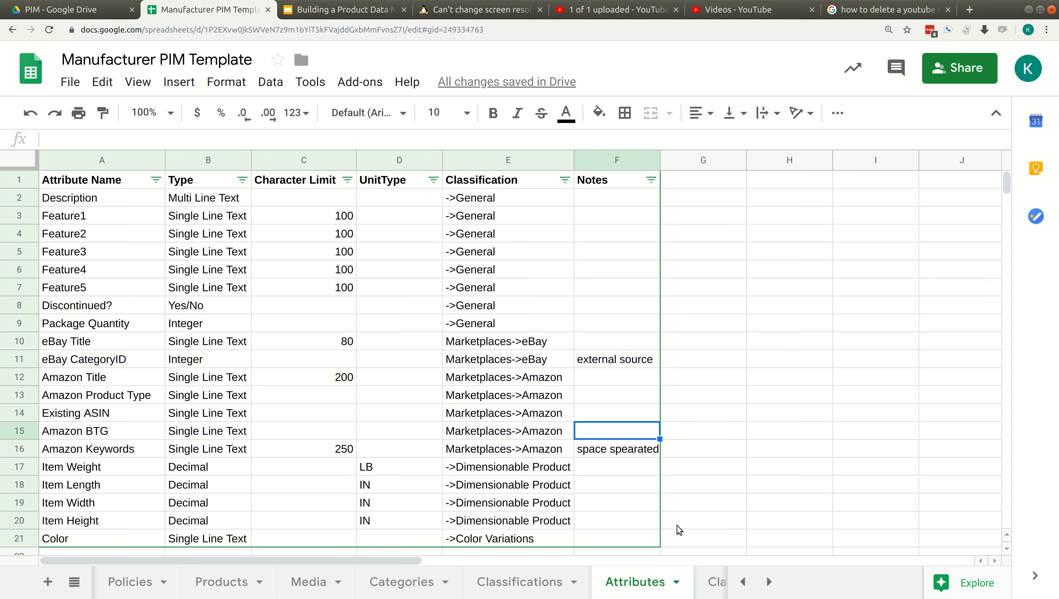
Open the Classifications to Categories sheet and view the category choices for the General classification without changing its assignment
{"action": "left_click", "coordinate": [716, 582]}
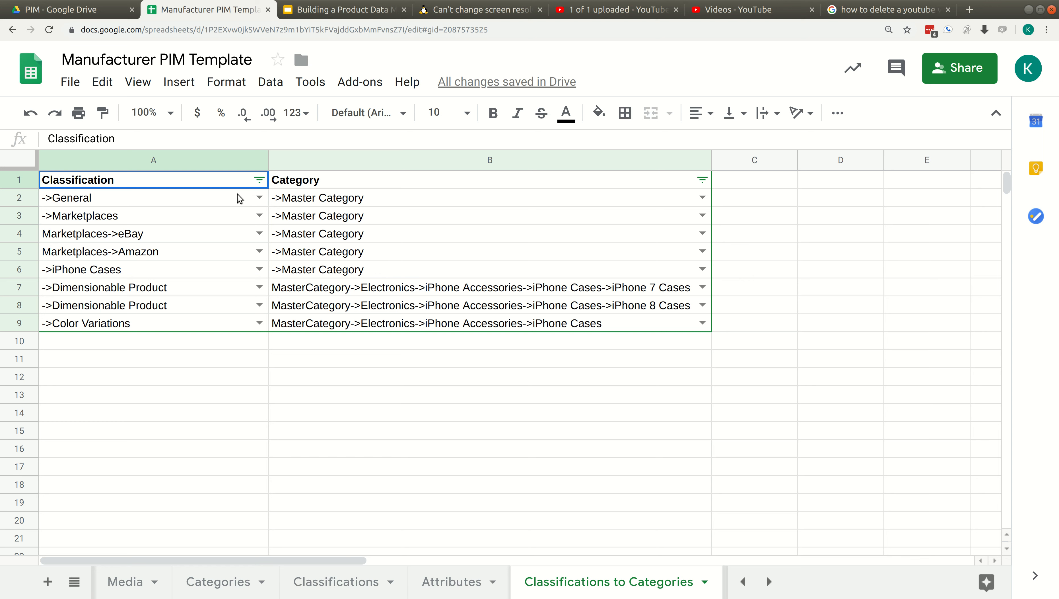
{"action": "left_click", "coordinate": [379, 197]}
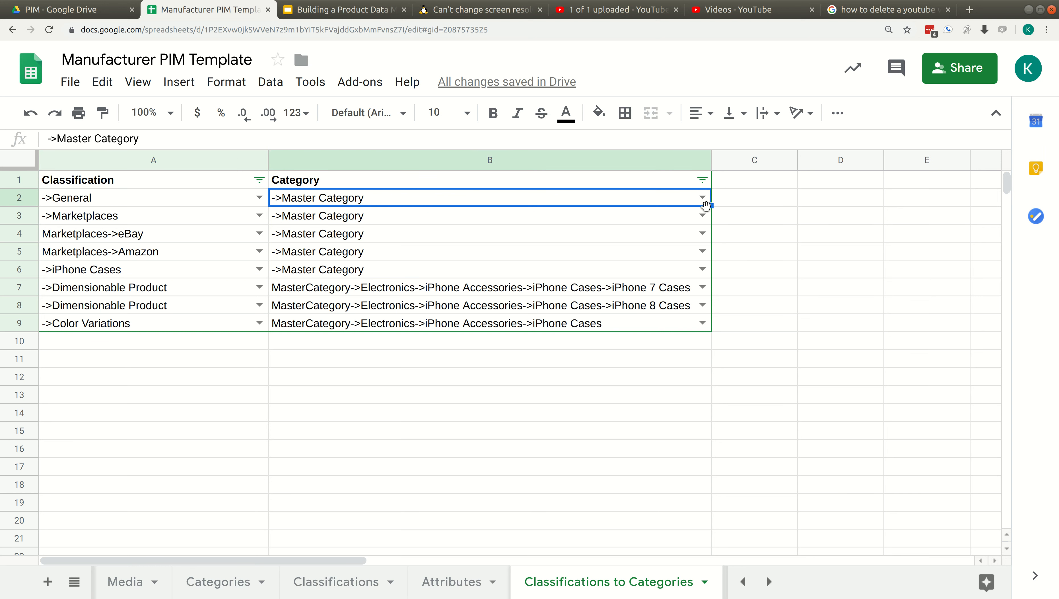
{"action": "left_click", "coordinate": [704, 197]}
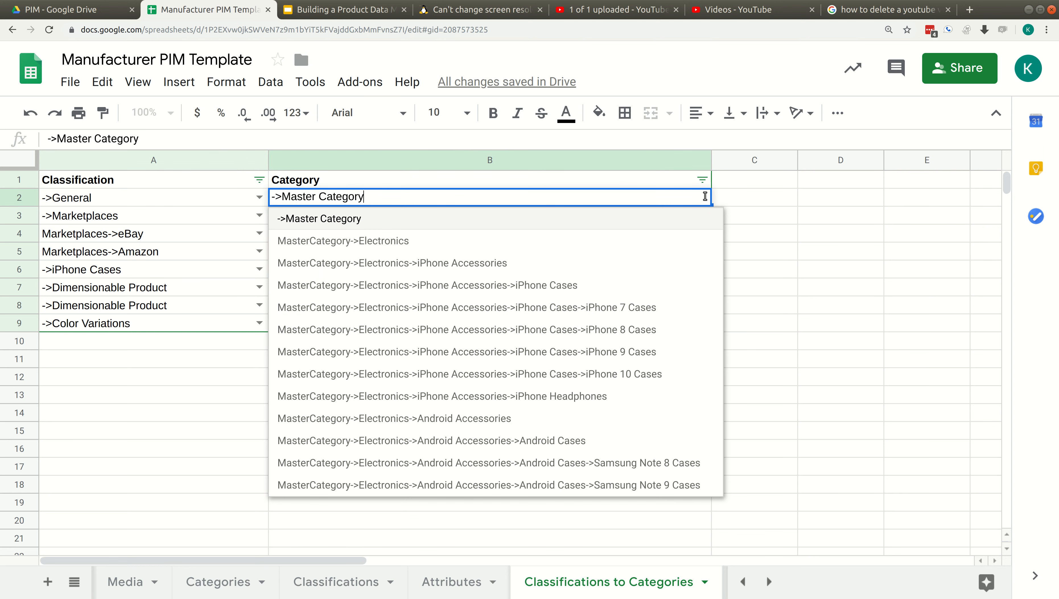
{"action": "left_click", "coordinate": [816, 202]}
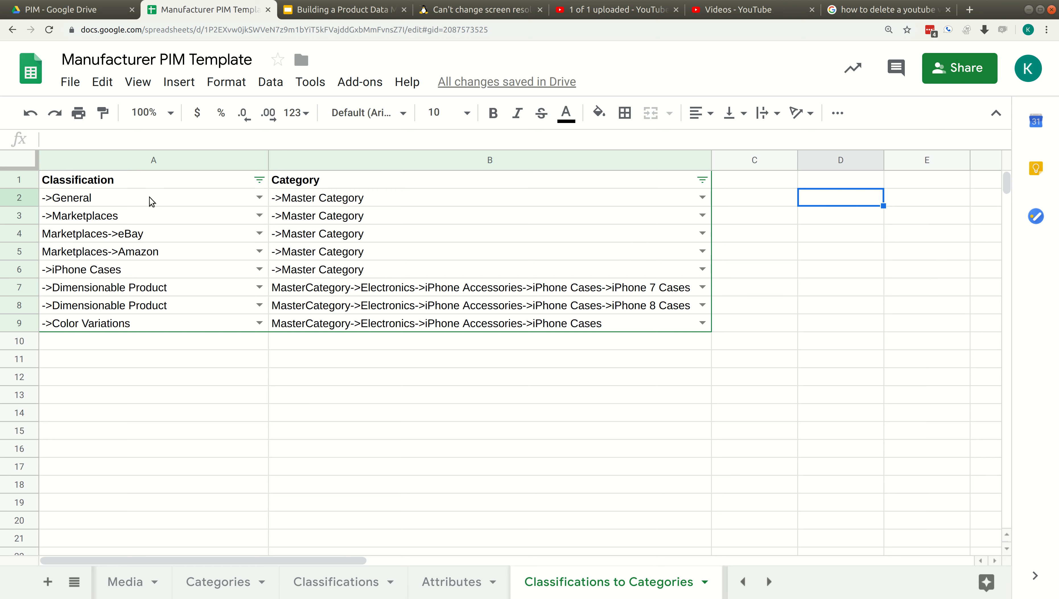
{"action": "left_click", "coordinate": [363, 197]}
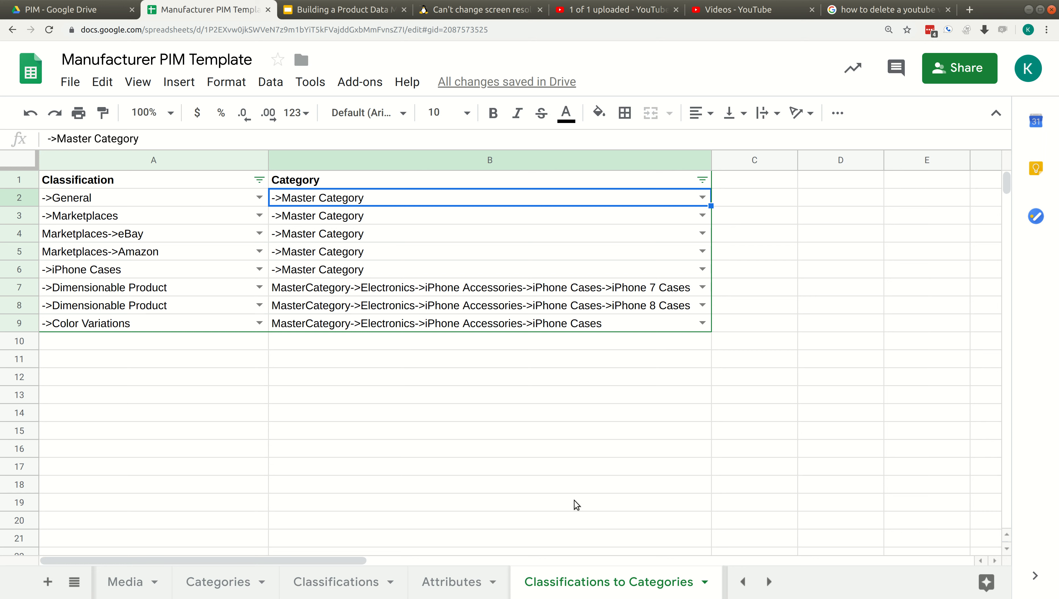
Open the Products to Classifications sheet and examine its SKU and classification columns
{"action": "left_click", "coordinate": [767, 582]}
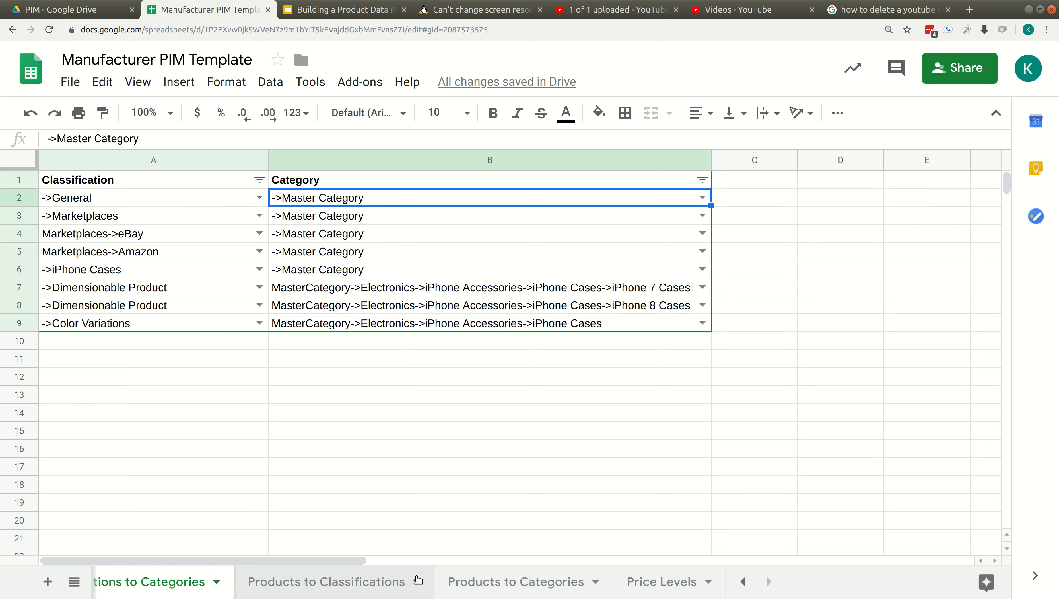
{"action": "left_click", "coordinate": [363, 582]}
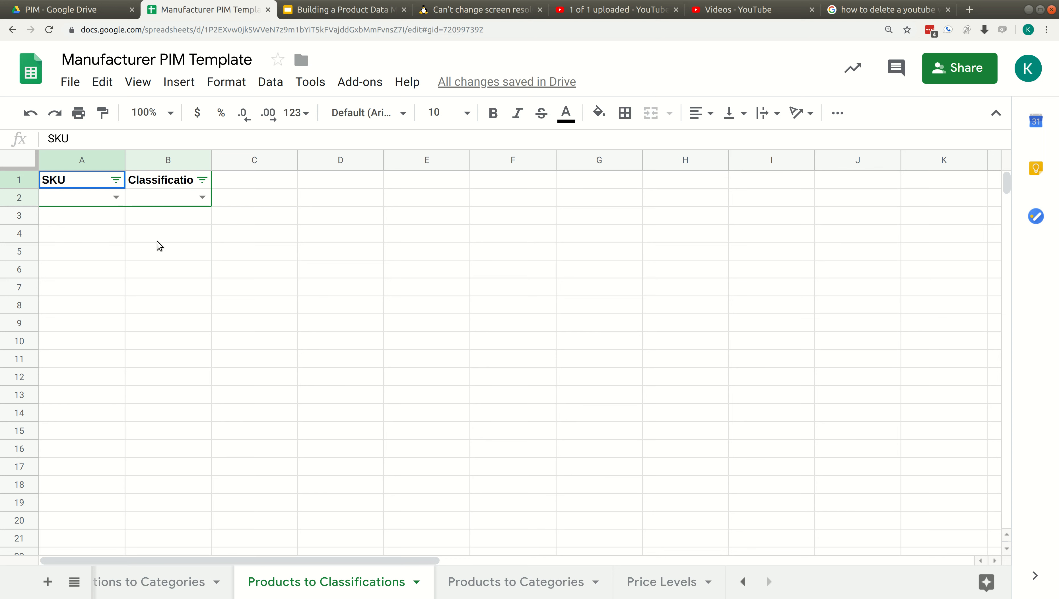
{"action": "left_click", "coordinate": [148, 223]}
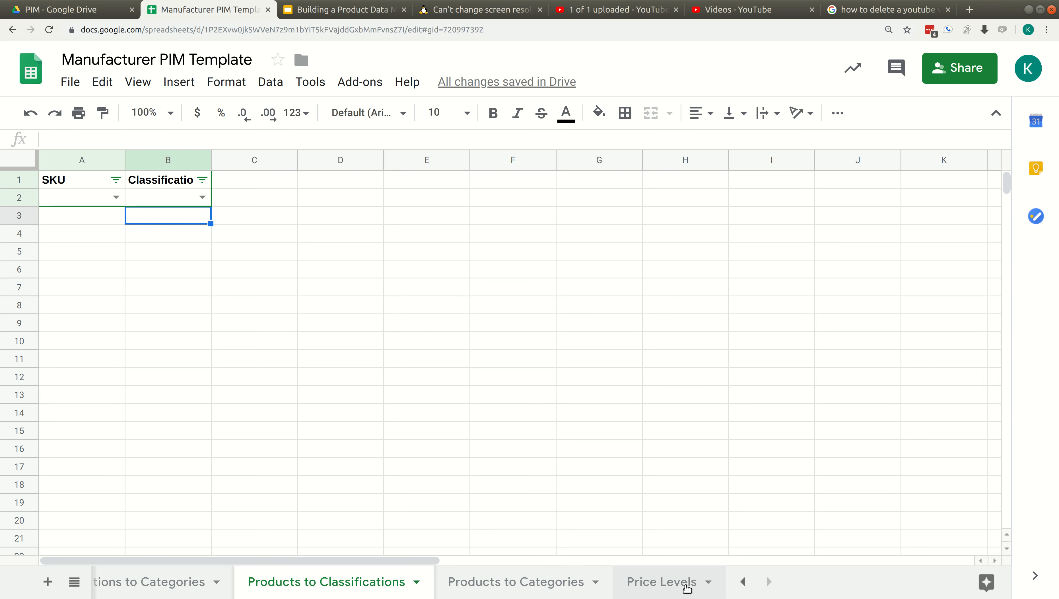
Open the Price Levels sheet and examine the code, description and currency of the price levels
{"action": "left_click", "coordinate": [671, 591]}
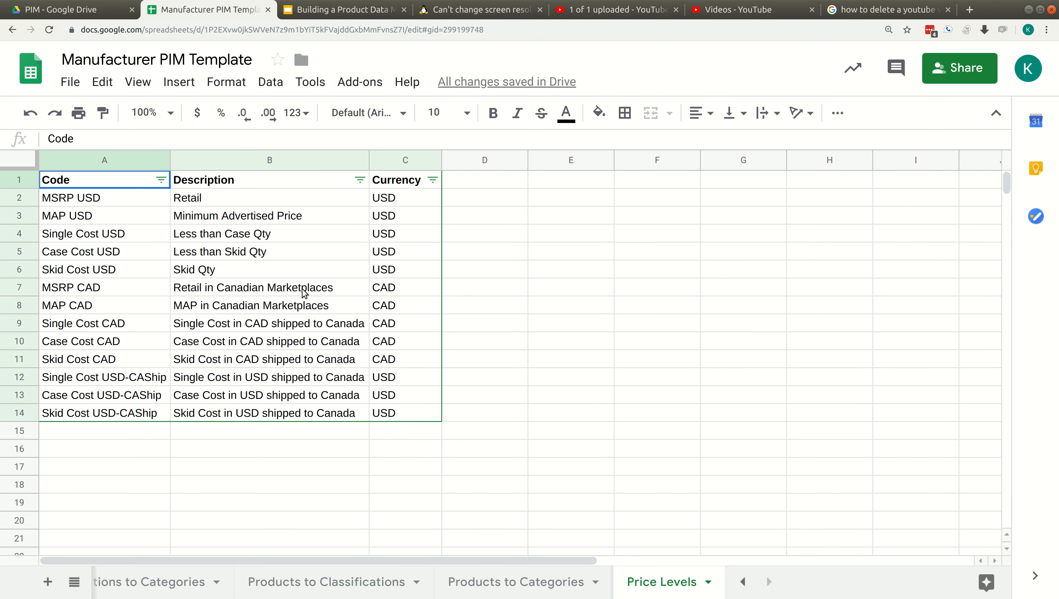
{"action": "left_click", "coordinate": [303, 290]}
{"action": "left_click", "coordinate": [406, 395]}
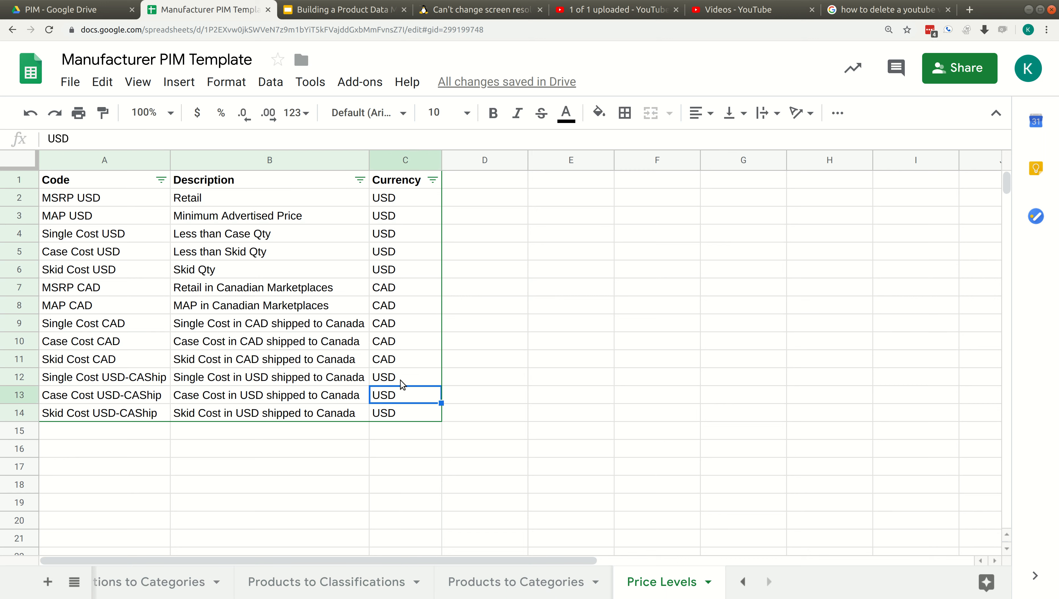
{"action": "left_click", "coordinate": [399, 321]}
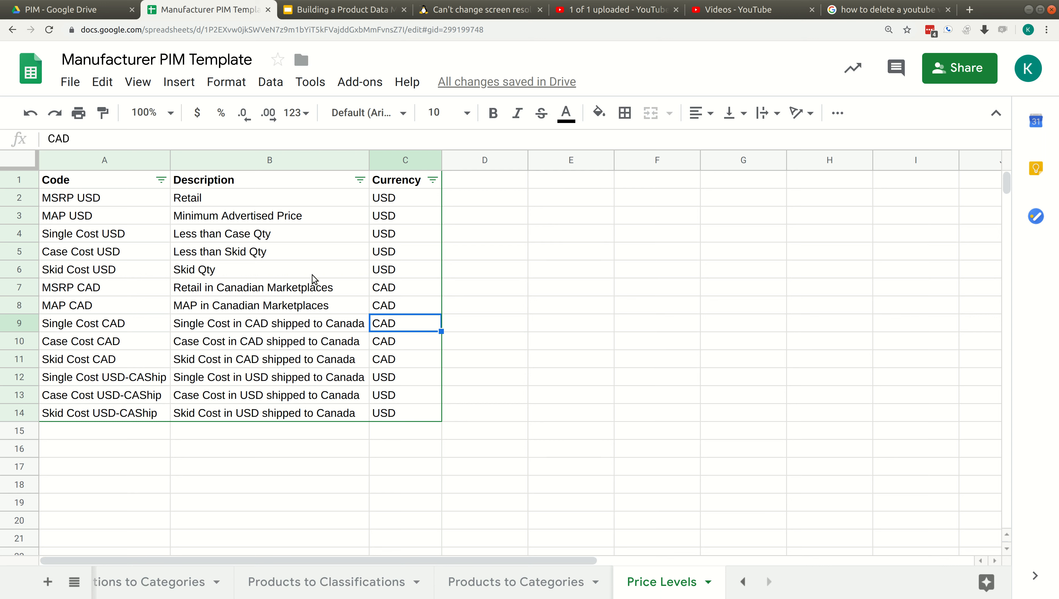
{"action": "left_click", "coordinate": [240, 215]}
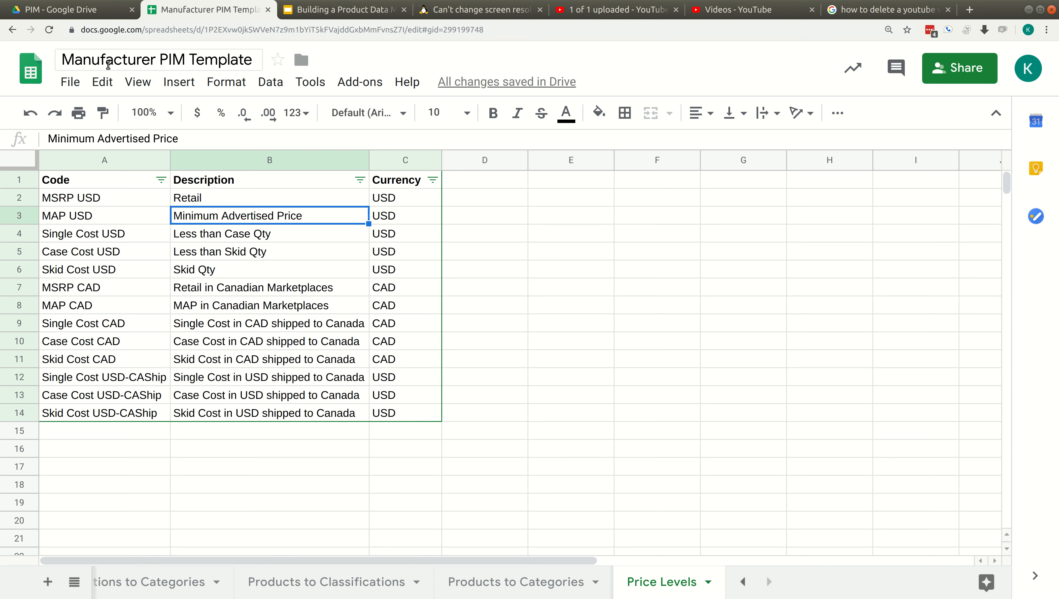
View the download formats available for the spreadsheet, and close the list without downloading
{"action": "left_click", "coordinate": [72, 84]}
{"action": "mouse_move", "coordinate": [175, 290]}
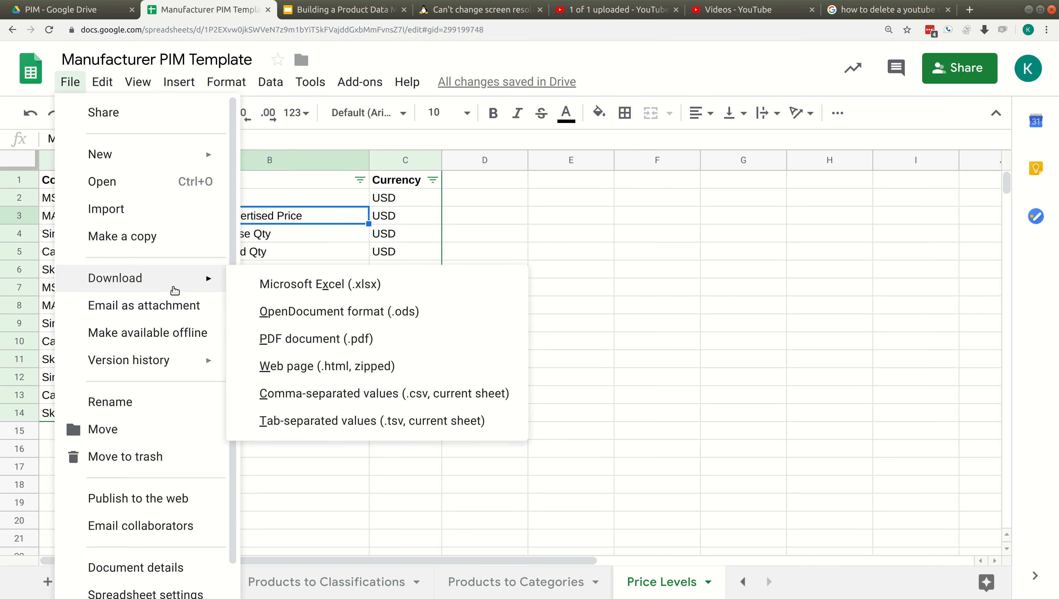
{"action": "left_click", "coordinate": [420, 250]}
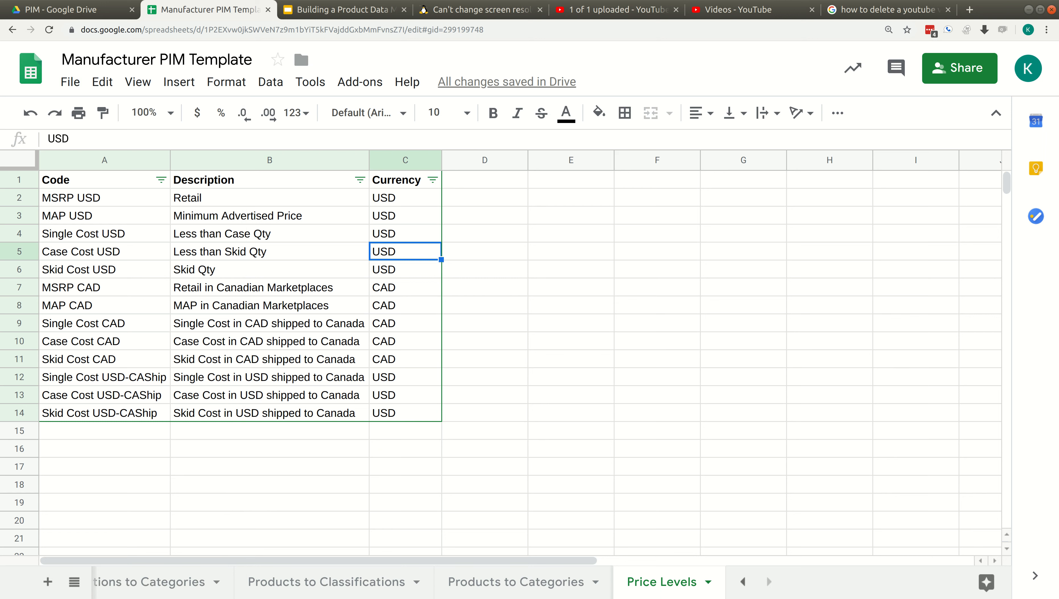